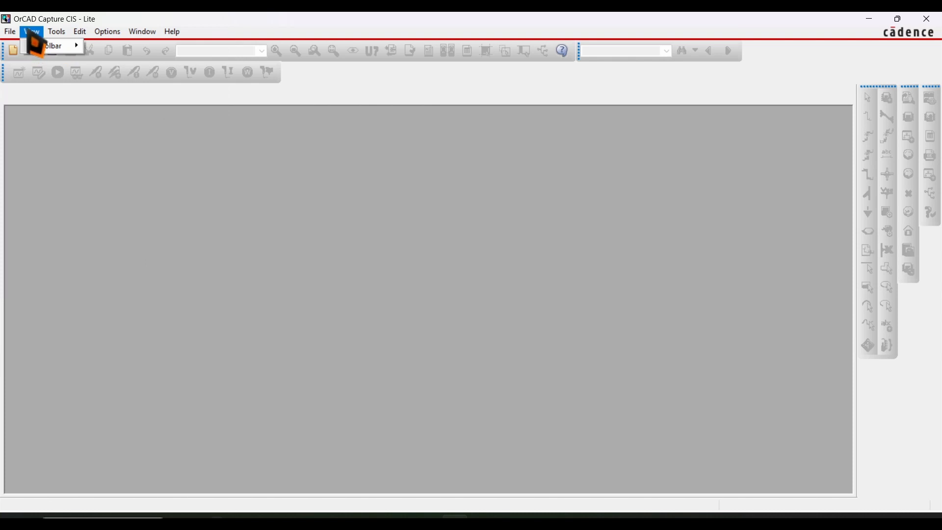
Open toolbar customization and hide the Capture, Draw, PSpice, CIS Explorer, PartManager and Search toolbars
mouse_move(40, 49)
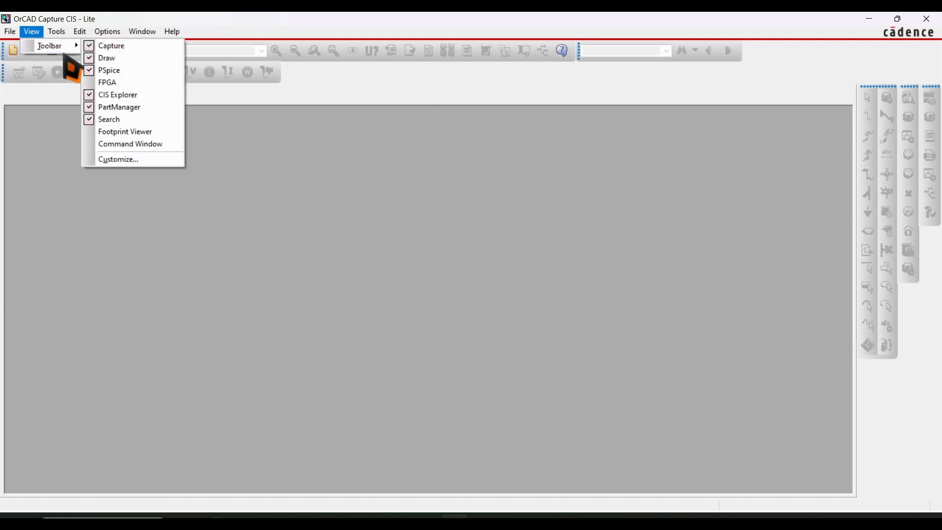
mouse_move(56, 34)
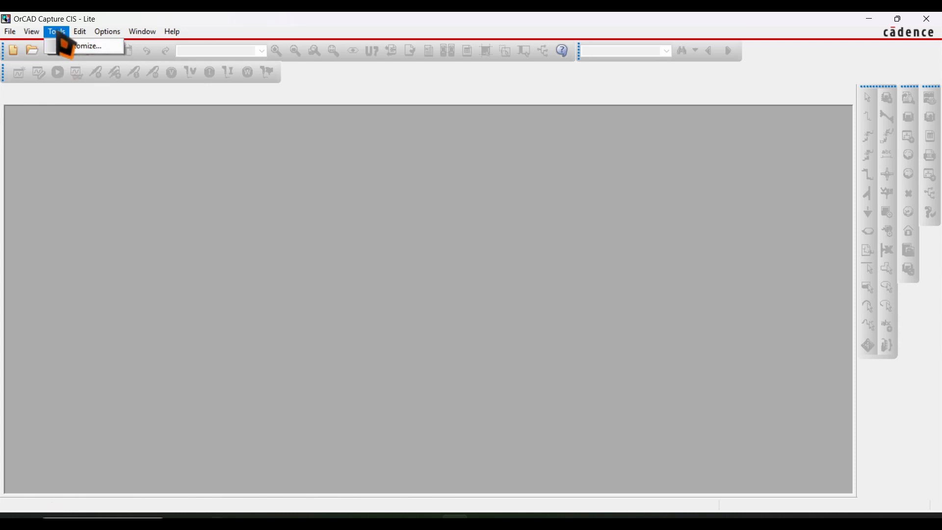
left_click(81, 48)
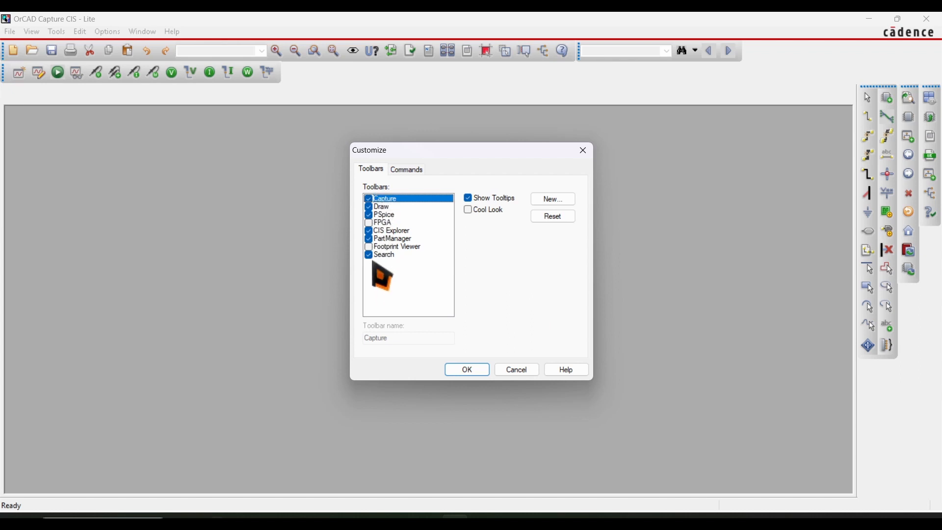
left_click(369, 199)
left_click(368, 215)
left_click(369, 207)
left_click(369, 231)
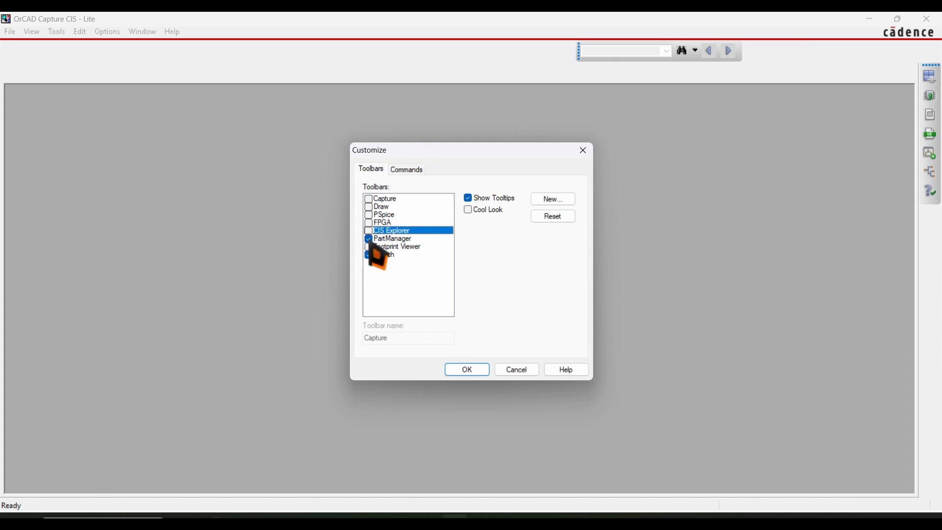
left_click(368, 239)
left_click(368, 255)
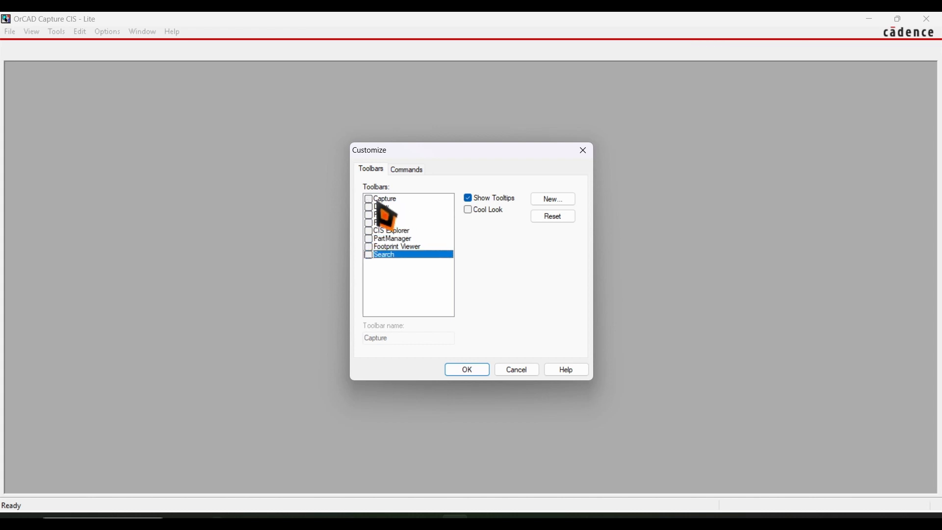
Preview the Capture, Draw and PSpice toolbars one at a time, hiding each again
left_click(368, 199)
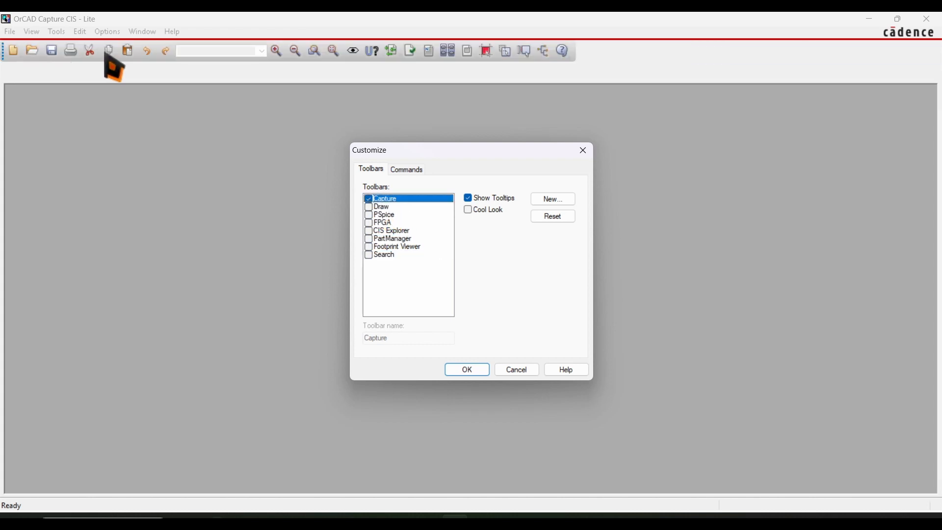
left_click(369, 200)
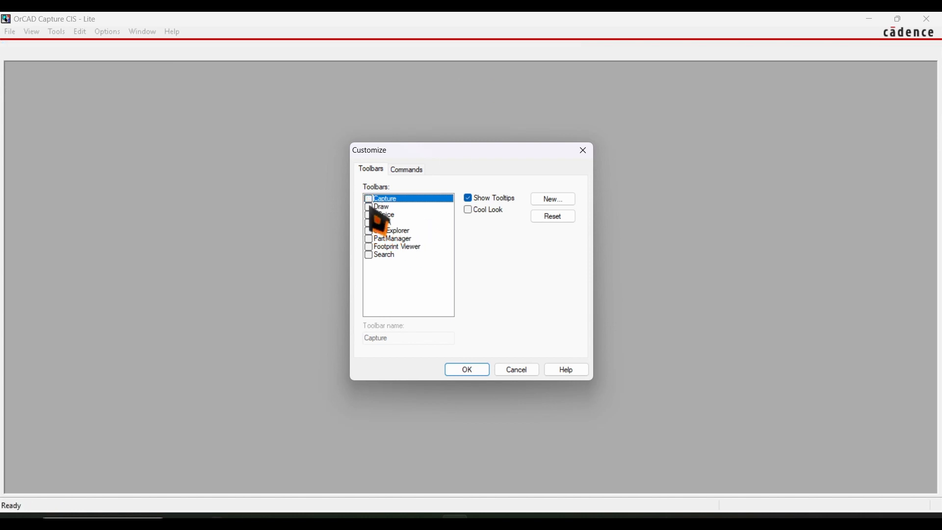
left_click(369, 207)
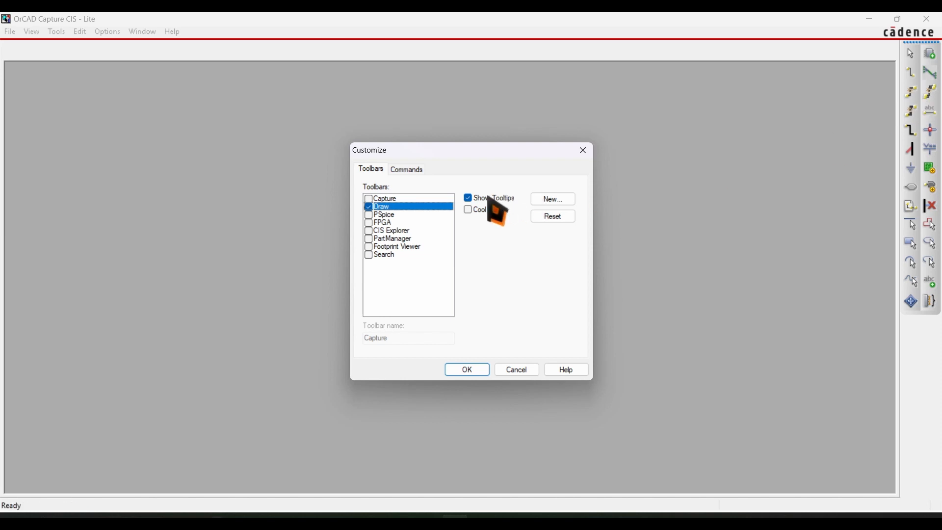
left_click(369, 207)
left_click(369, 215)
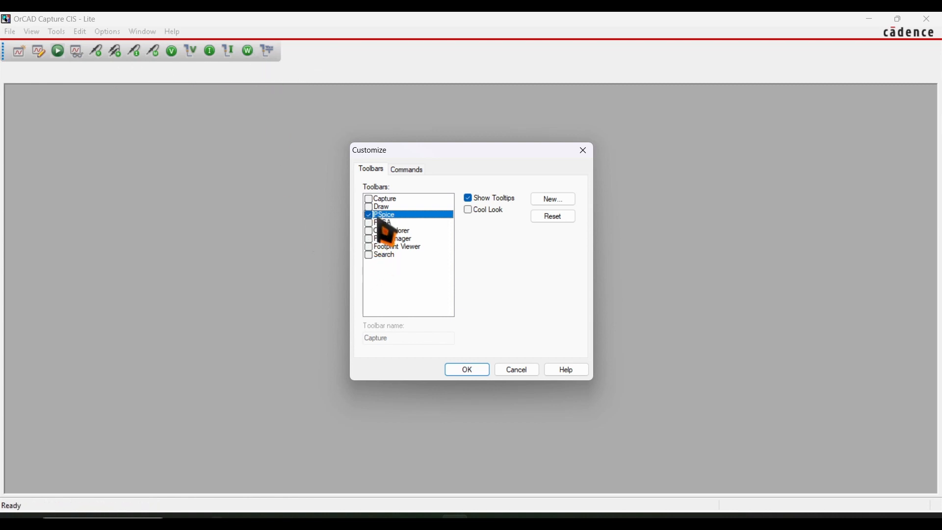
left_click(368, 215)
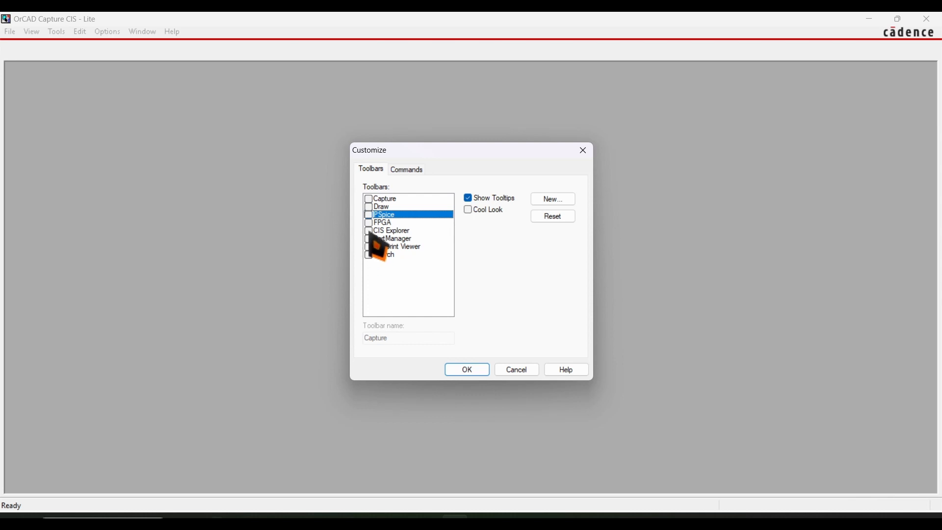
Preview the CIS Explorer, PartManager, Footprint Viewer and Search toolbars, hiding them all again
left_click(370, 231)
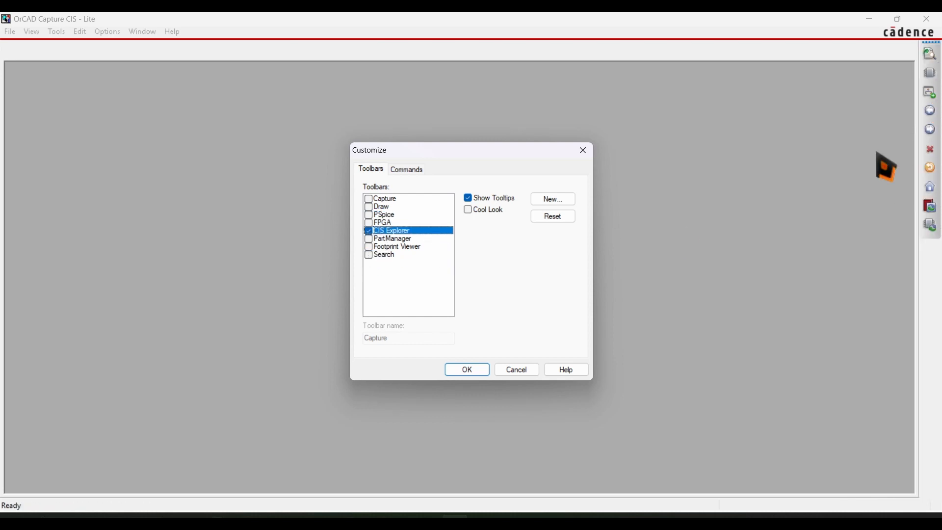
left_click(370, 232)
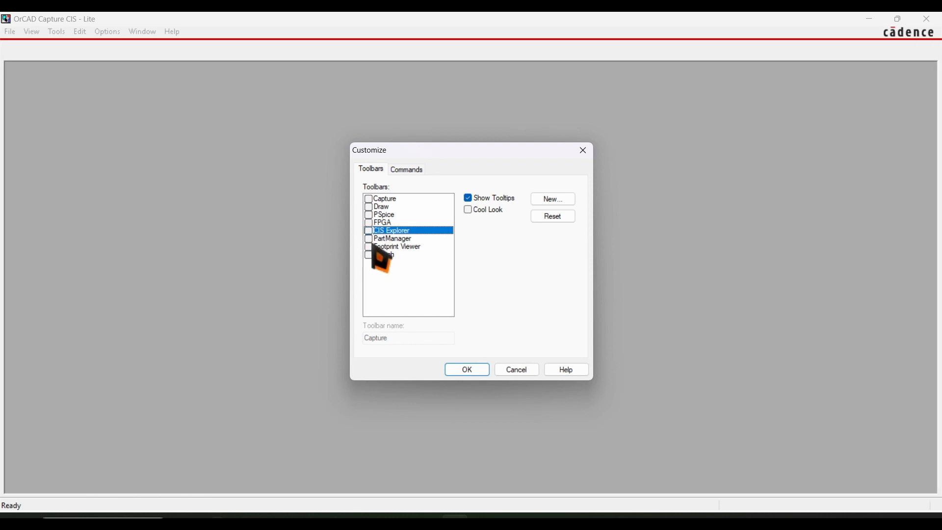
left_click(369, 240)
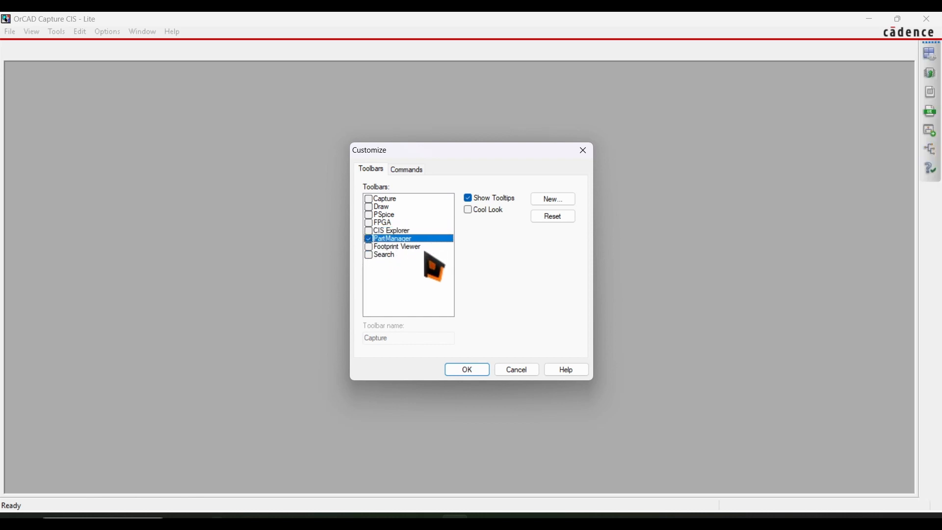
left_click(369, 248)
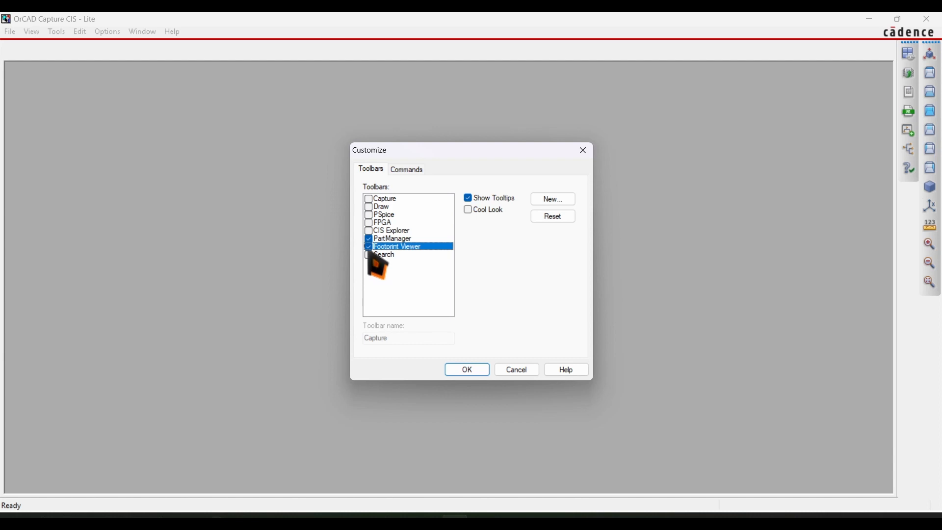
left_click(368, 247)
left_click(368, 239)
left_click(369, 256)
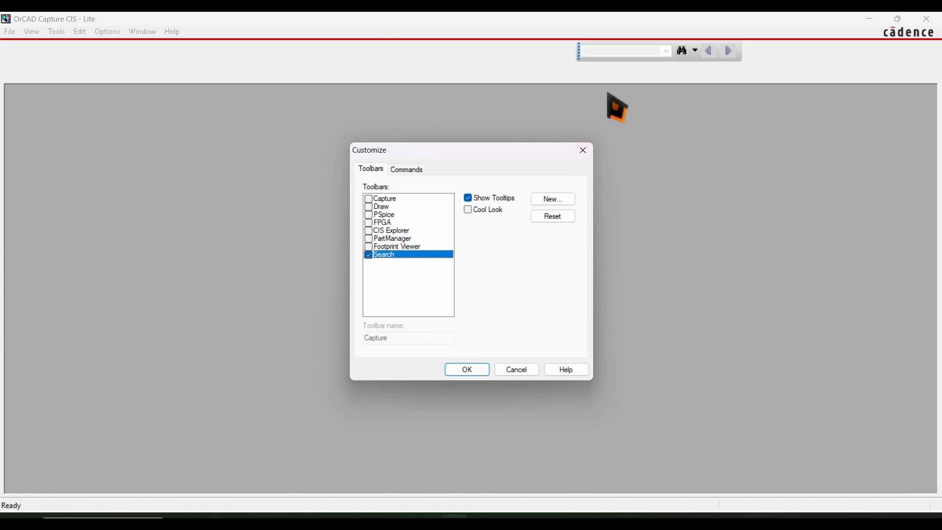
left_click(368, 255)
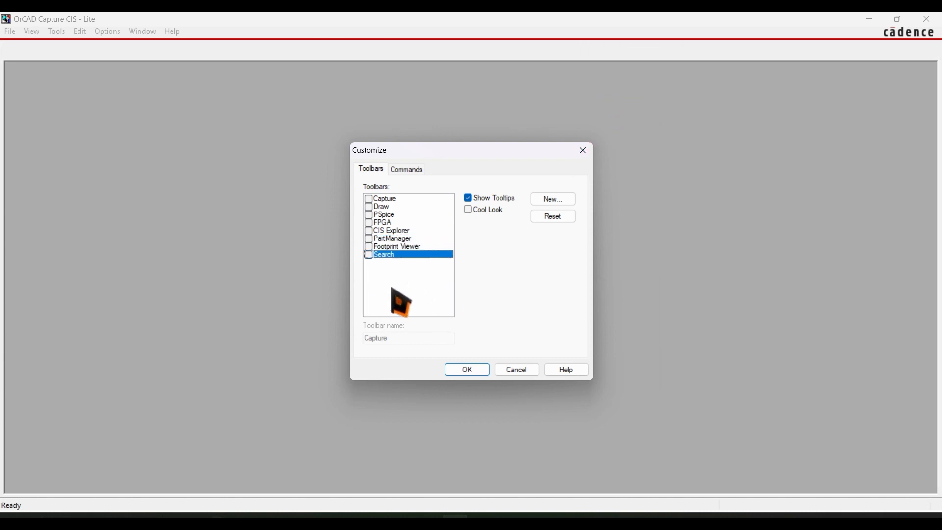
Show the Capture, Draw, PSpice, Search and PartManager toolbars and apply the customization
left_click(369, 199)
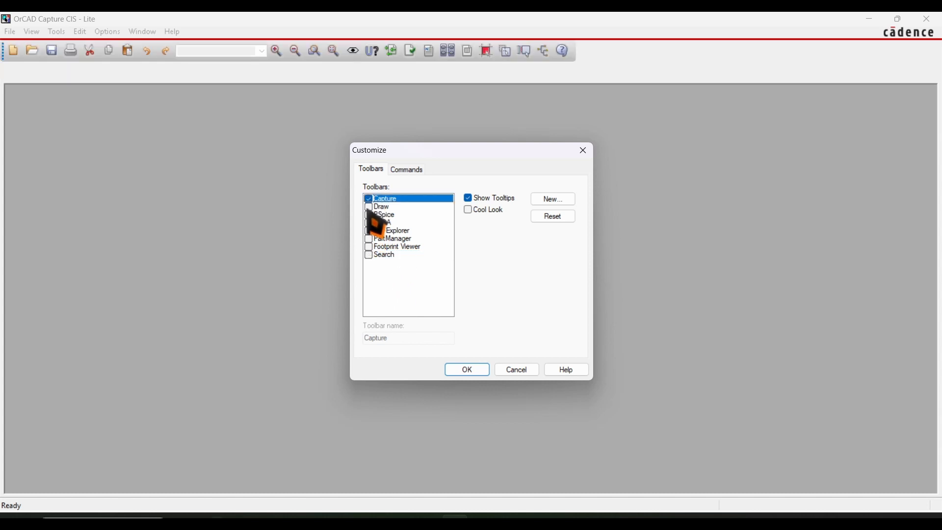
left_click(368, 207)
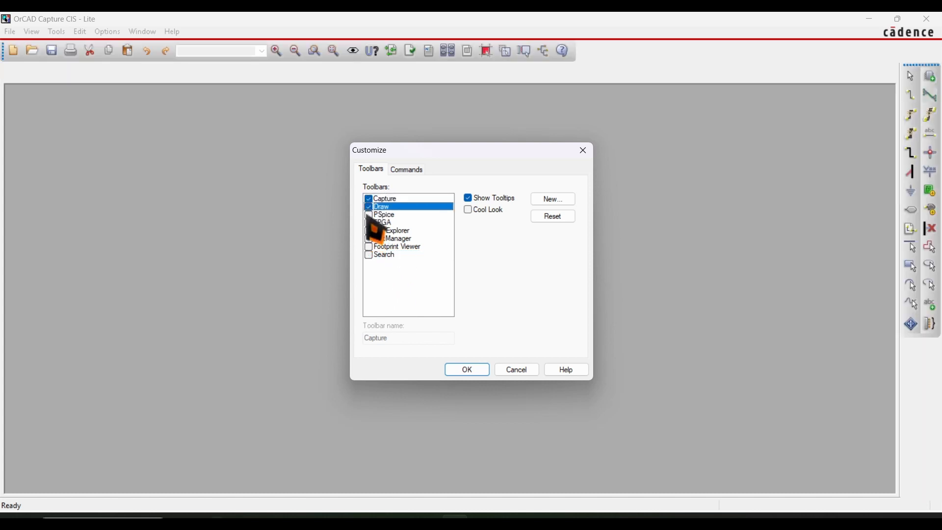
left_click(369, 215)
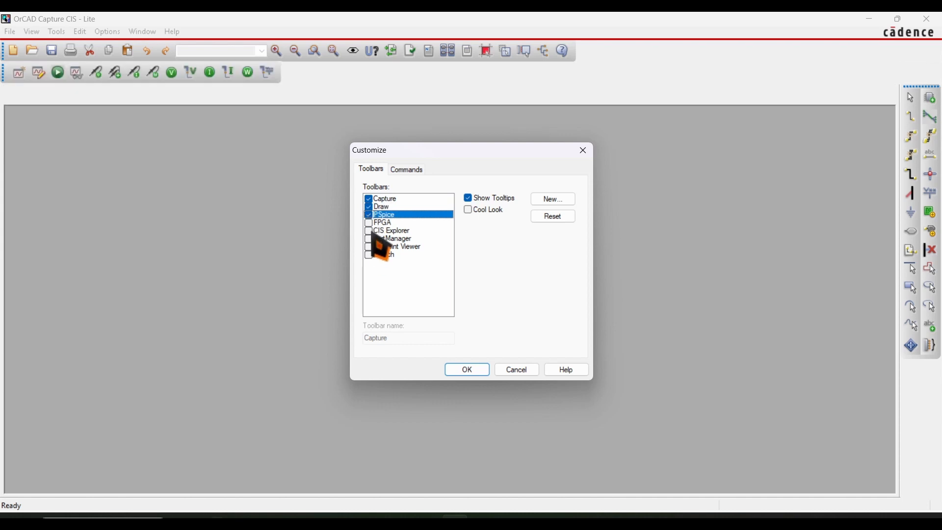
left_click(369, 256)
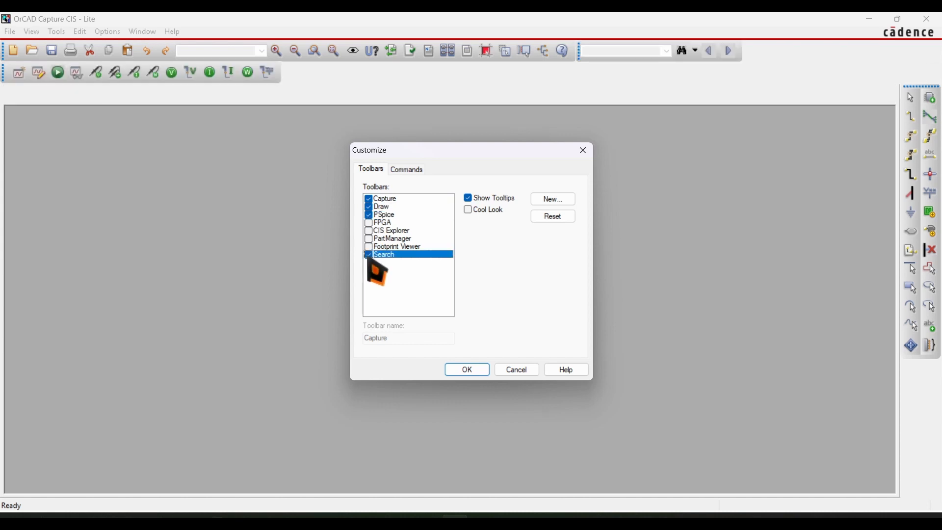
left_click(369, 239)
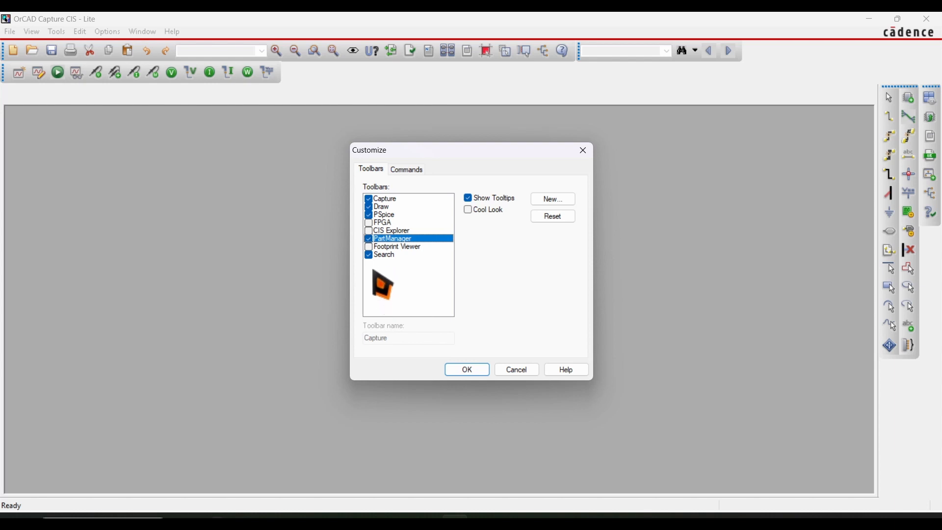
left_click(467, 373)
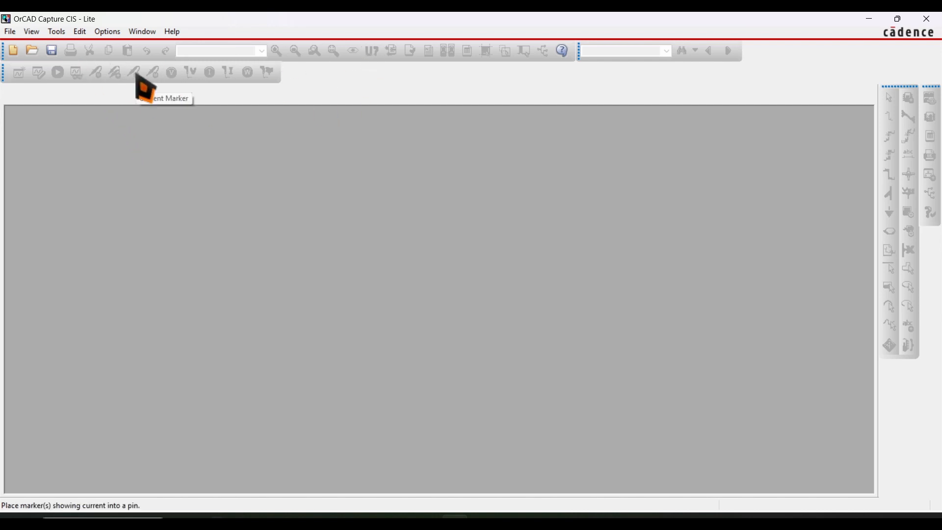
Review the available file, edit, option, window and help commands, including the Colors/Print preferences
left_click(10, 32)
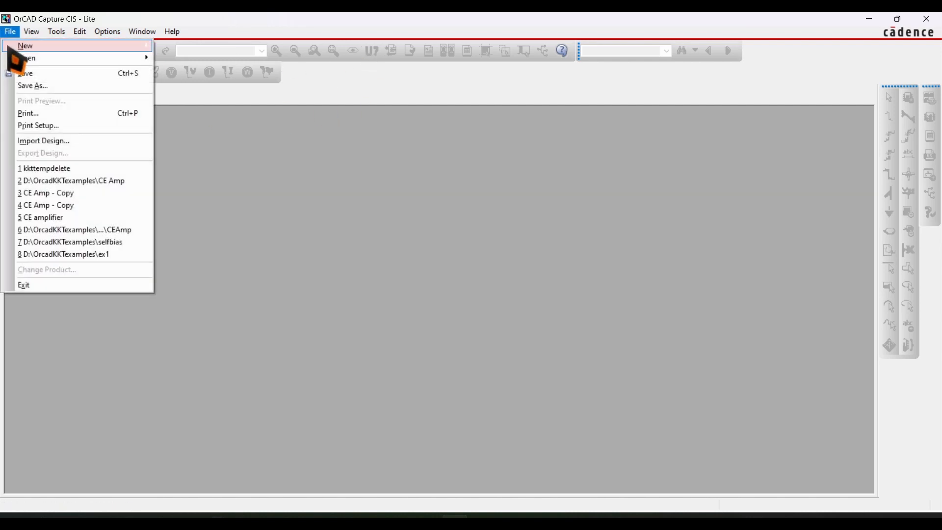
mouse_move(19, 47)
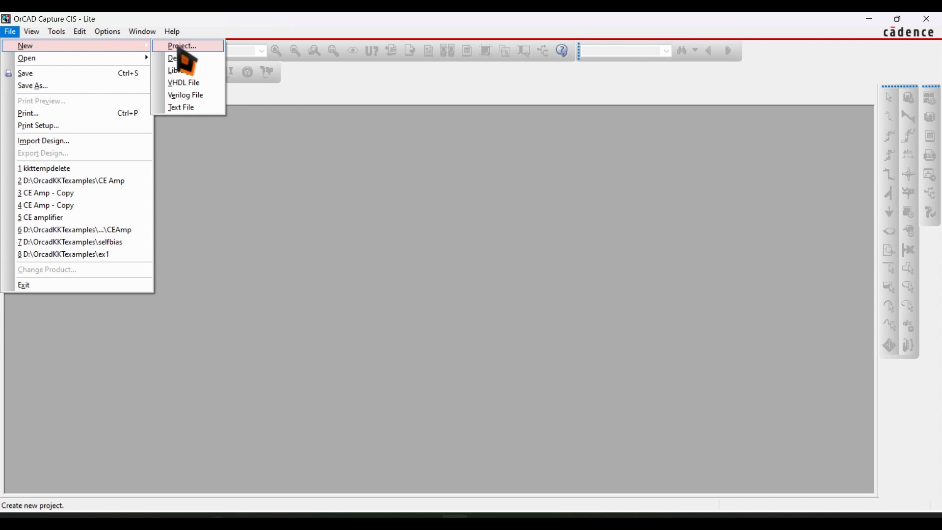
left_click(279, 215)
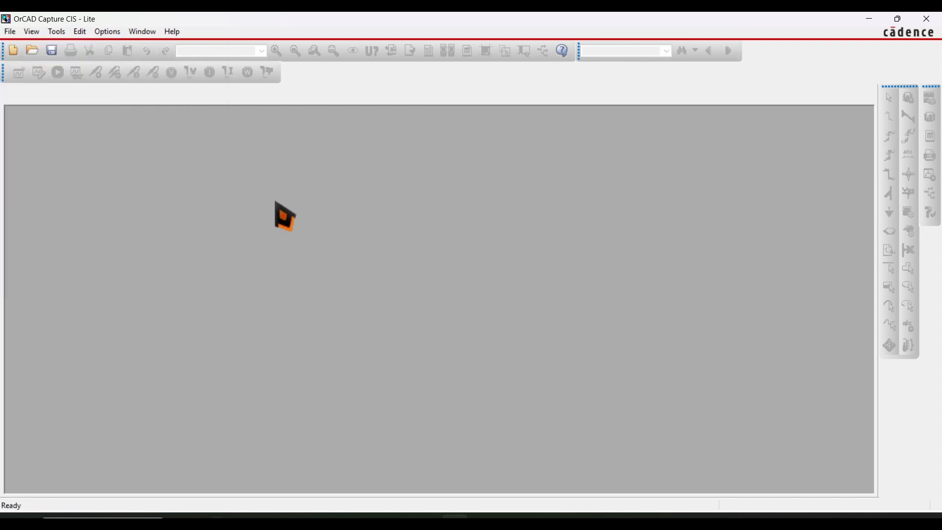
left_click(80, 32)
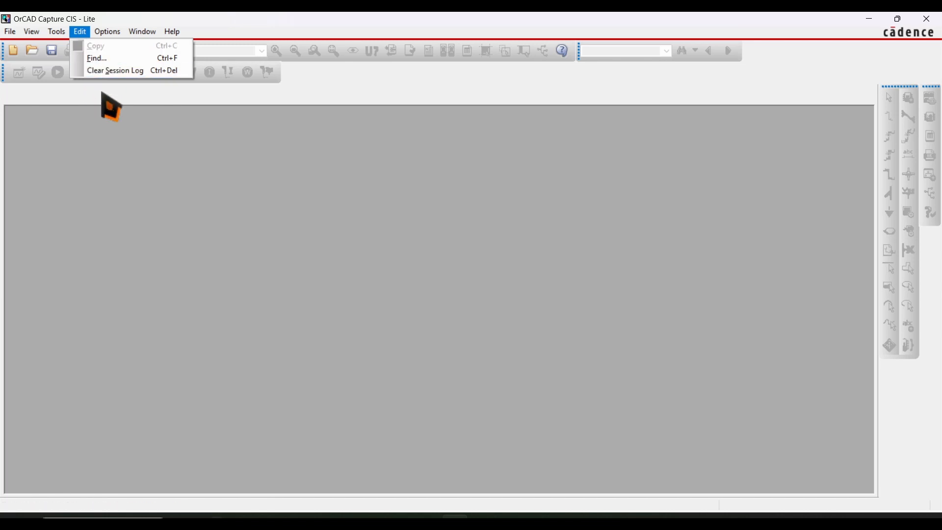
left_click(151, 208)
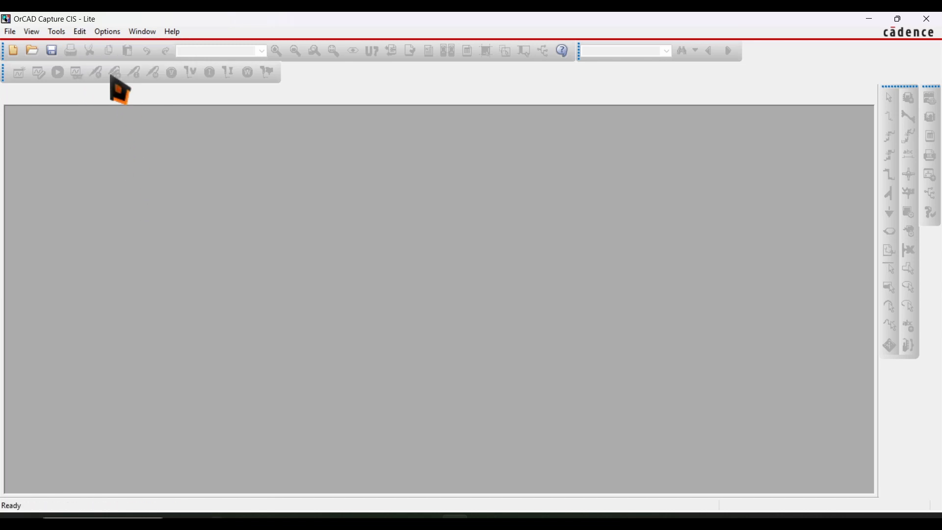
left_click(107, 31)
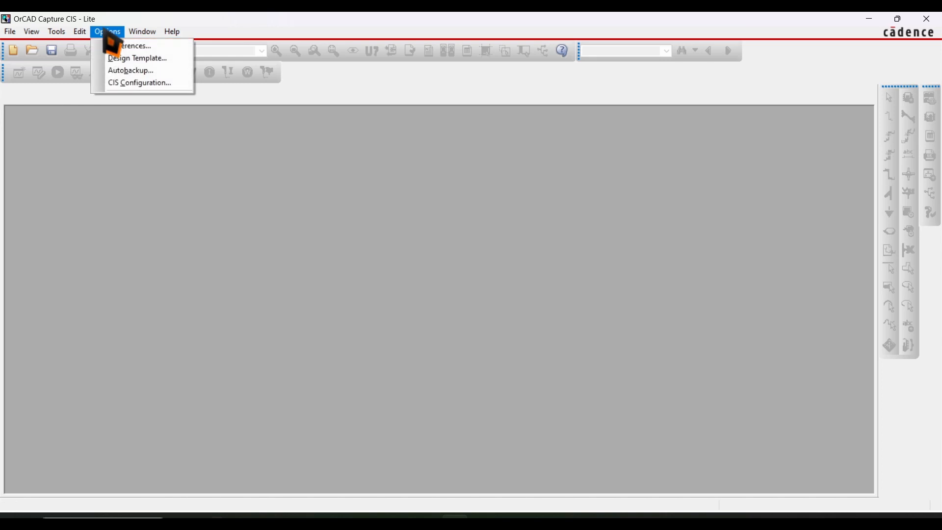
left_click(140, 46)
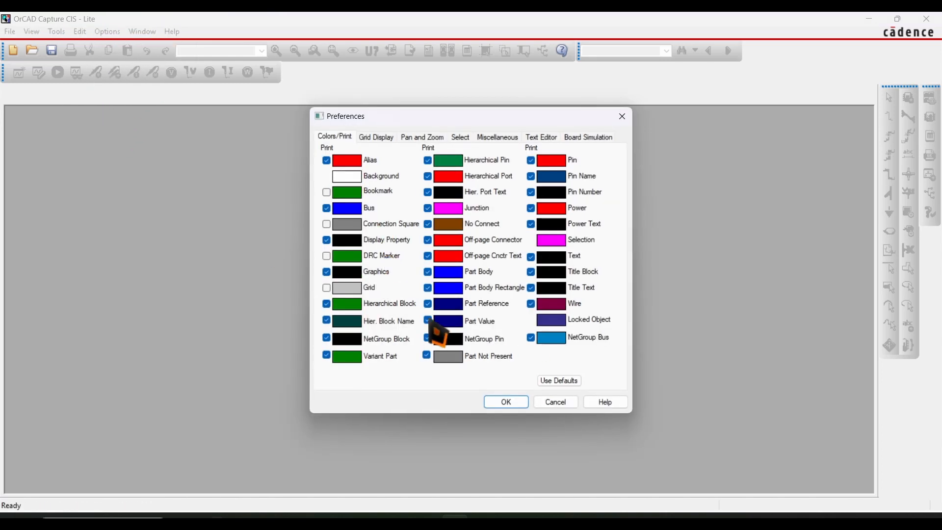
left_click(509, 405)
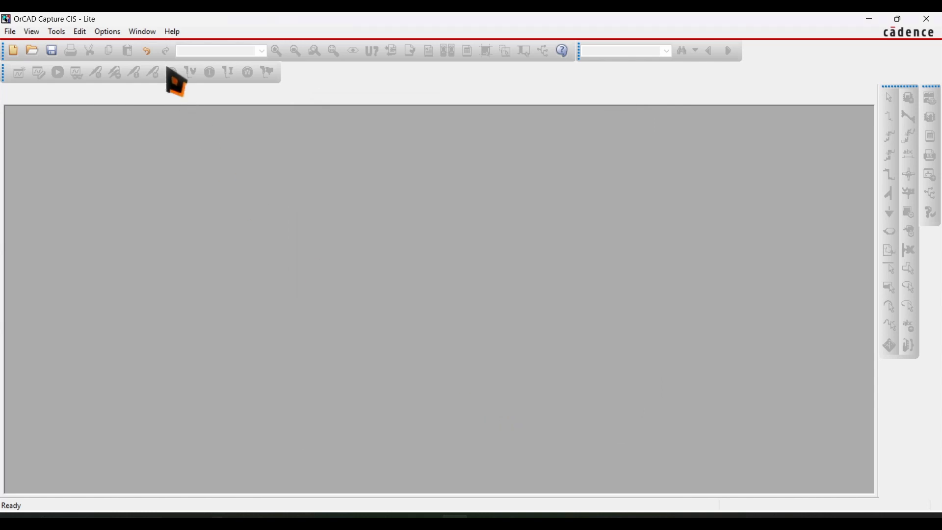
left_click(116, 36)
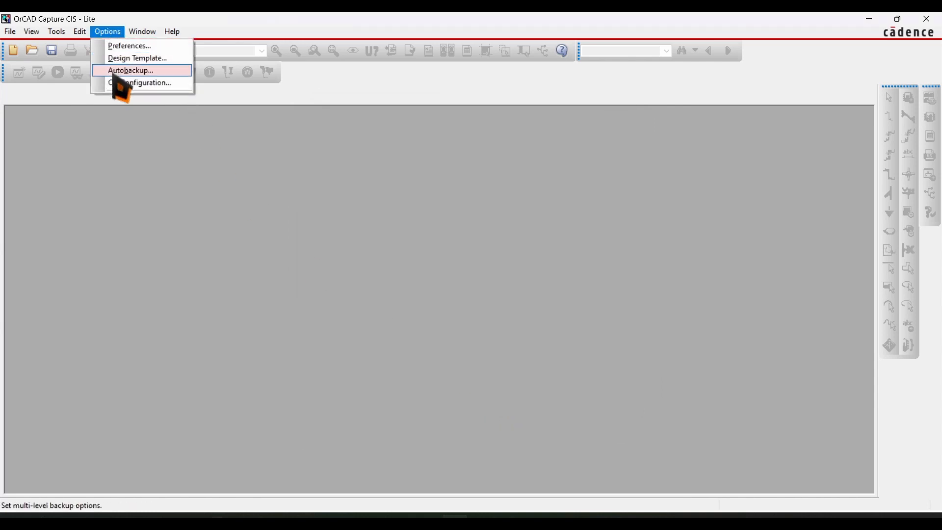
left_click(142, 31)
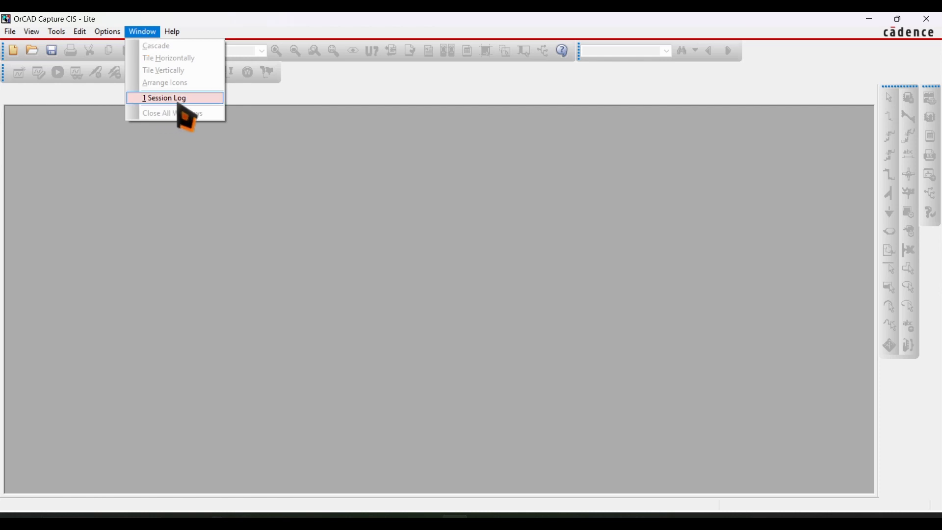
left_click(172, 32)
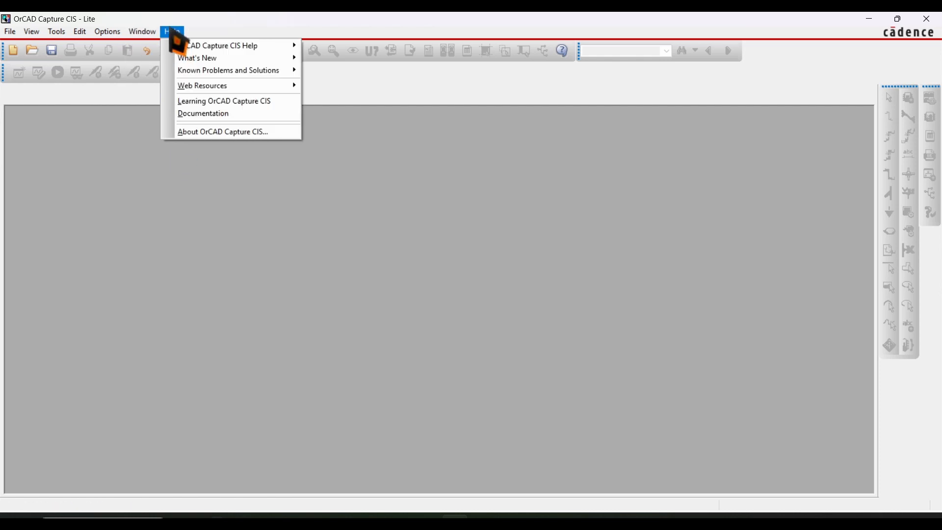
left_click(190, 240)
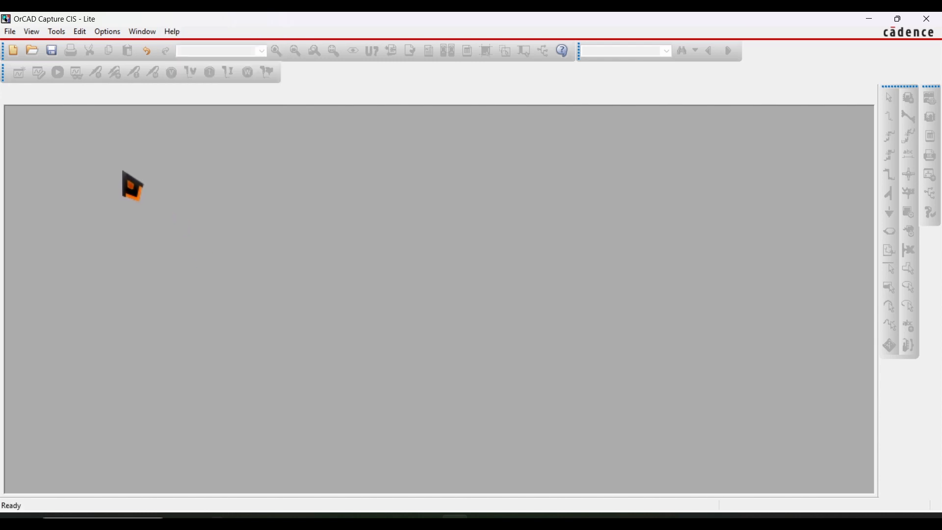
Start a new Analog or Mixed A/D project and name it "example 1"
left_click(10, 32)
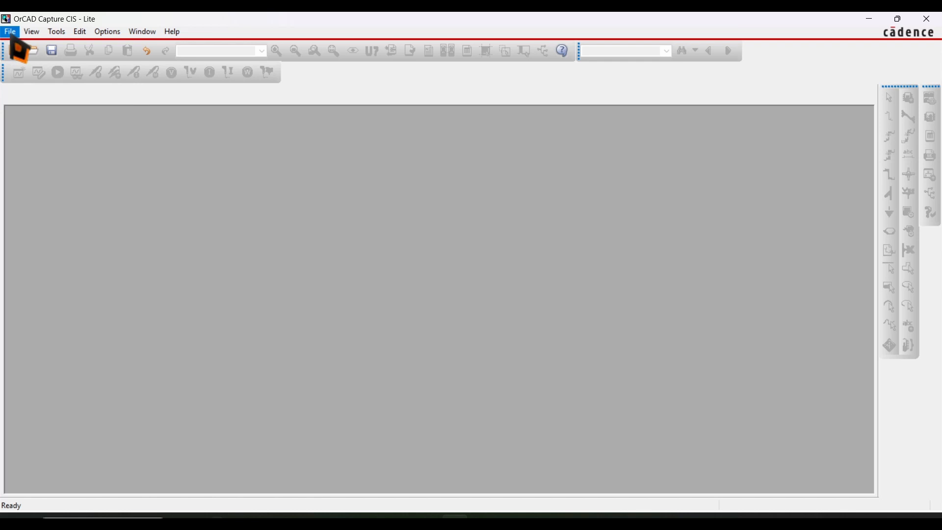
left_click(11, 35)
mouse_move(24, 45)
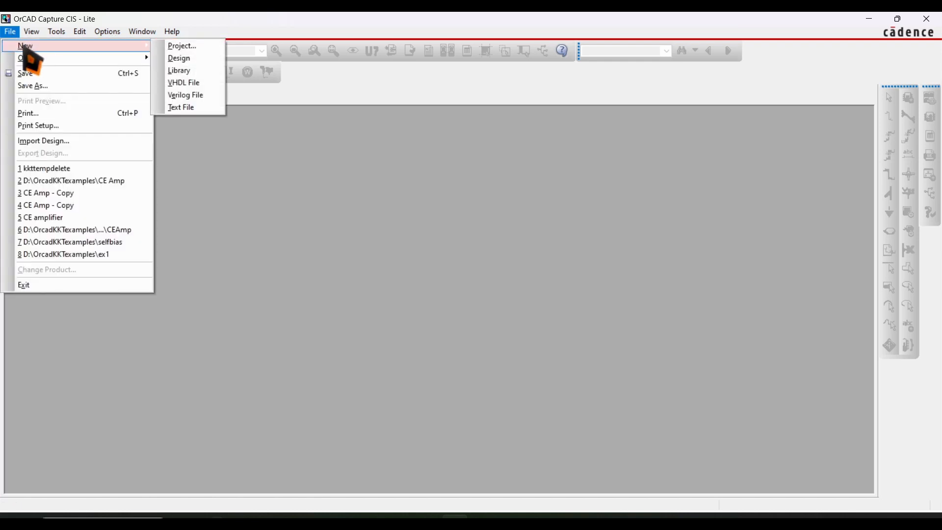
left_click(192, 48)
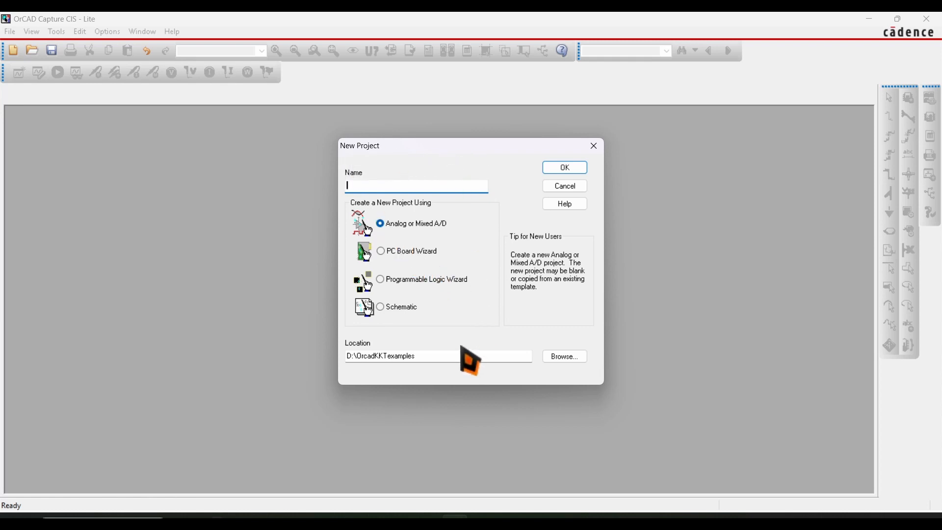
left_click(353, 182)
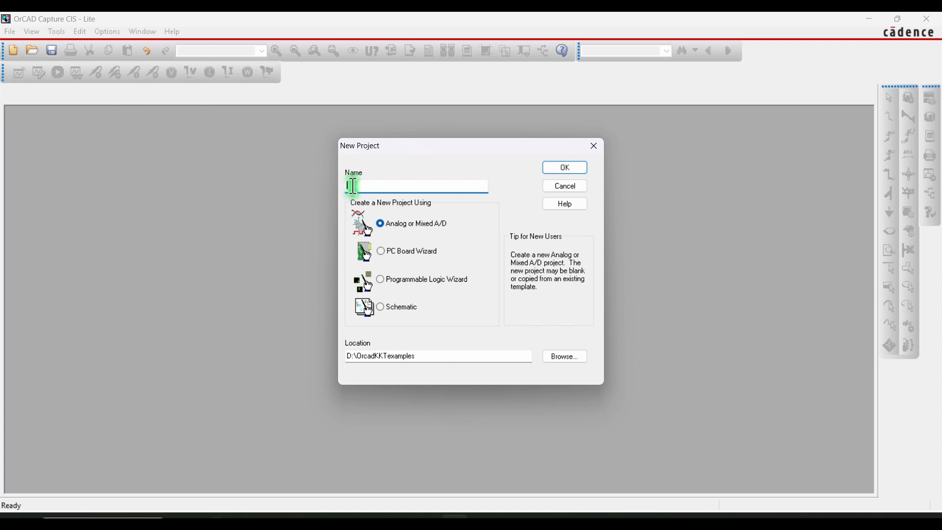
type("exam")
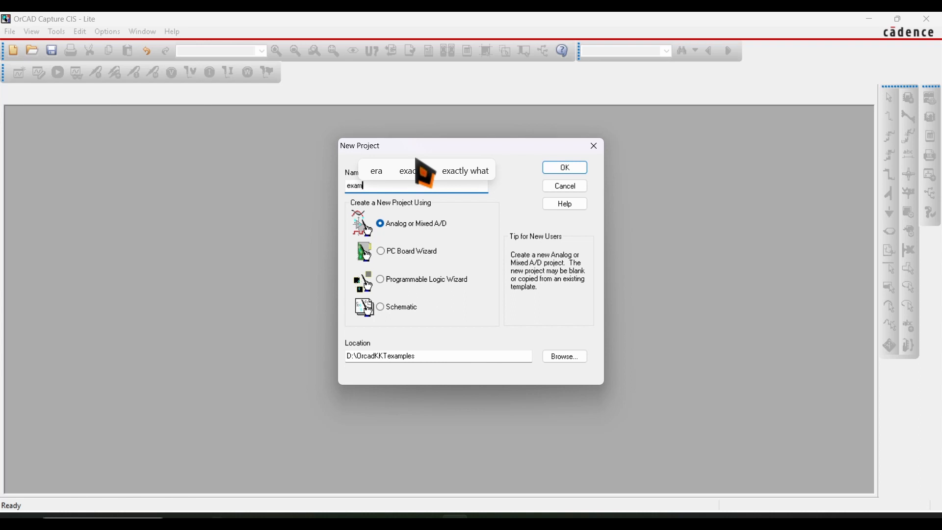
type("ple 1")
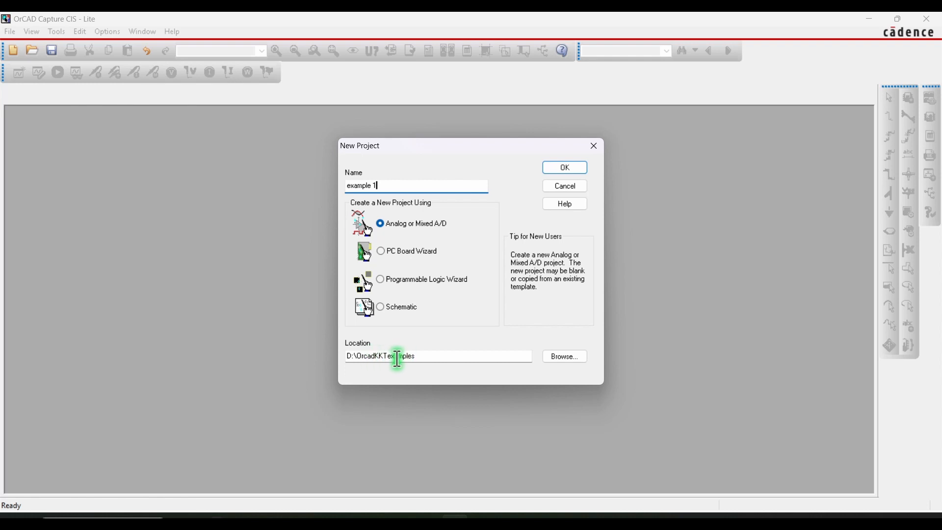
Choose D:\OrcadKKTexamples as the new project's location
left_click(565, 358)
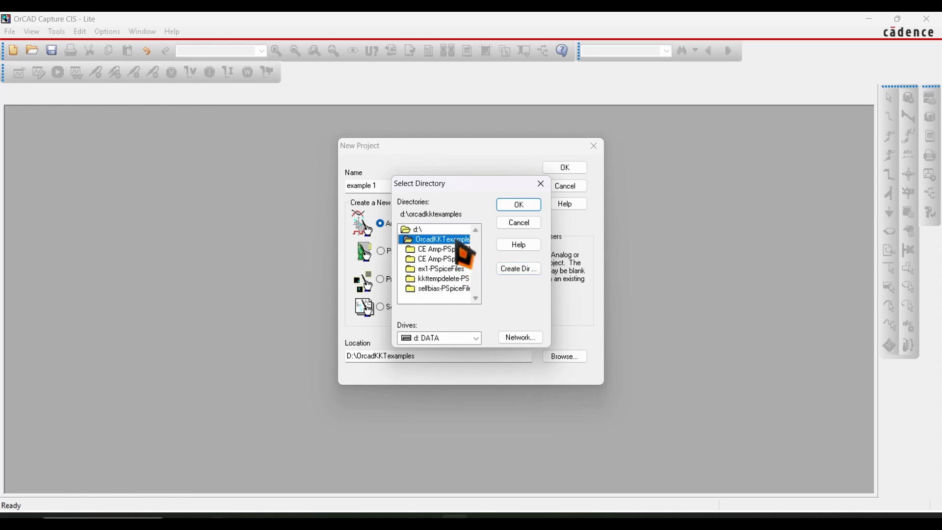
left_click(520, 206)
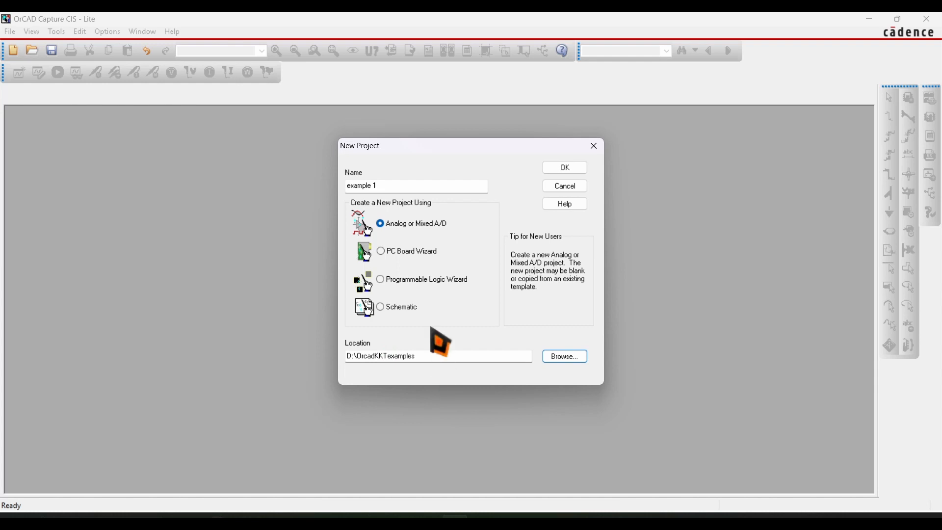
left_click(422, 355)
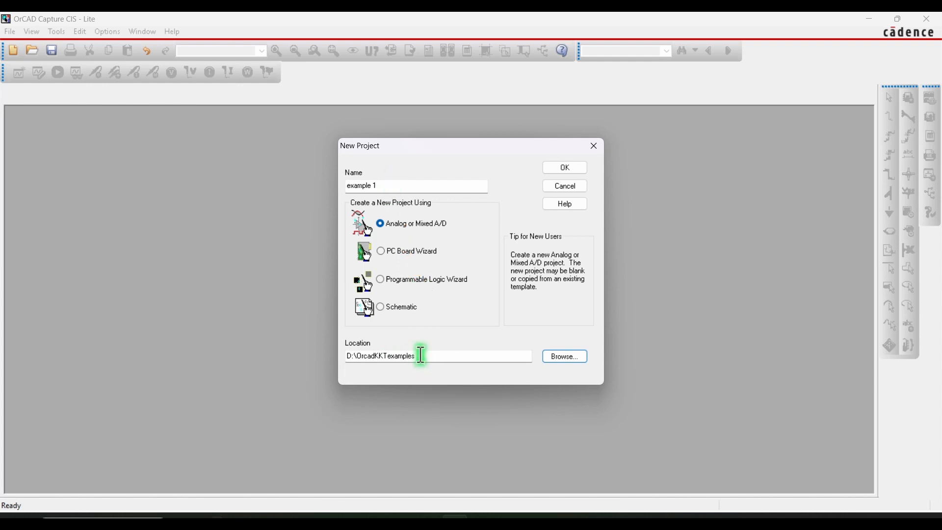
Create the PSpice project as a blank project and maximize its schematic page window
left_click(569, 168)
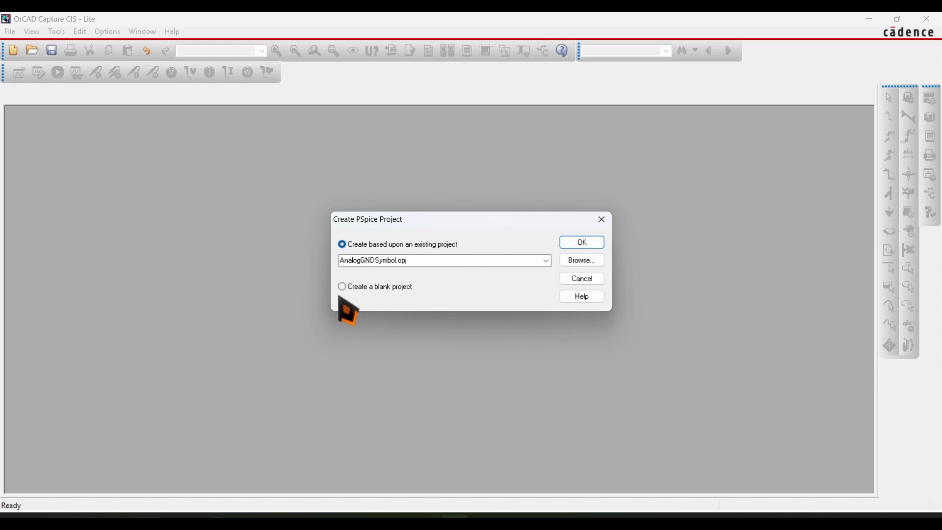
left_click(343, 288)
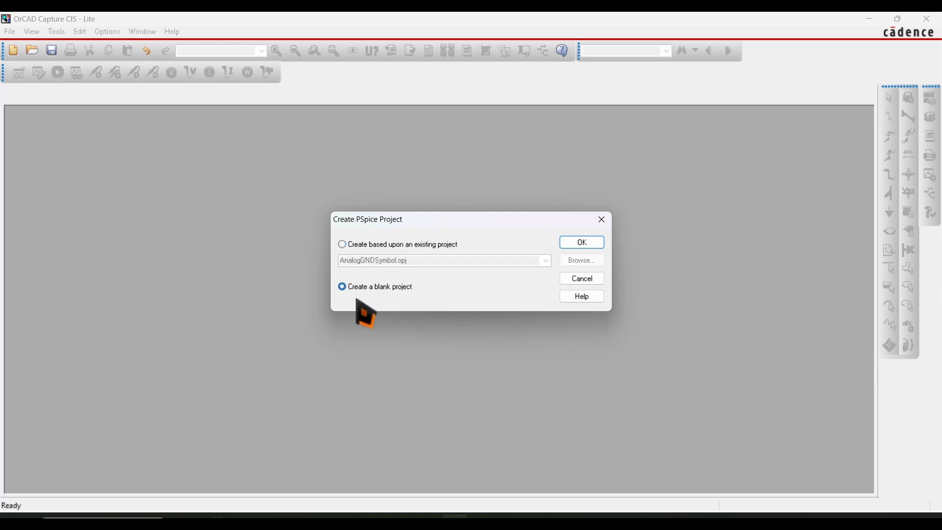
left_click(582, 243)
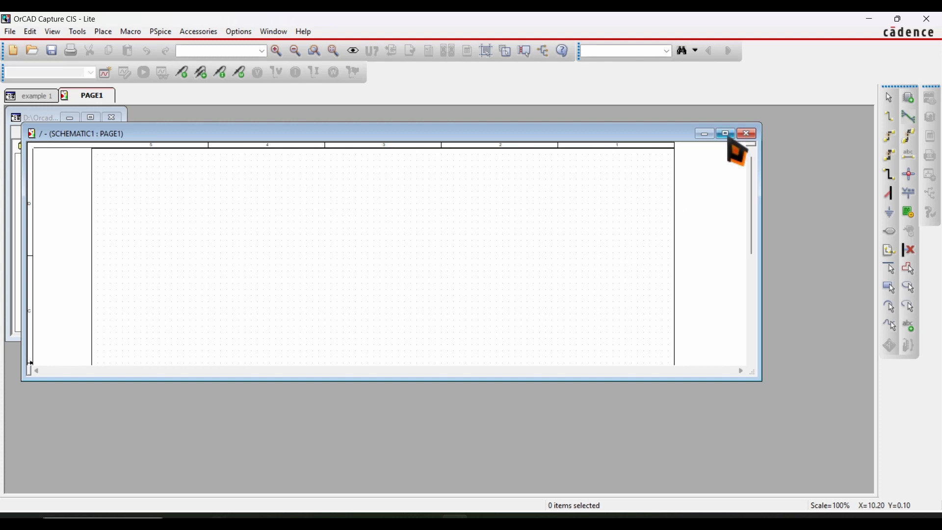
left_click(727, 136)
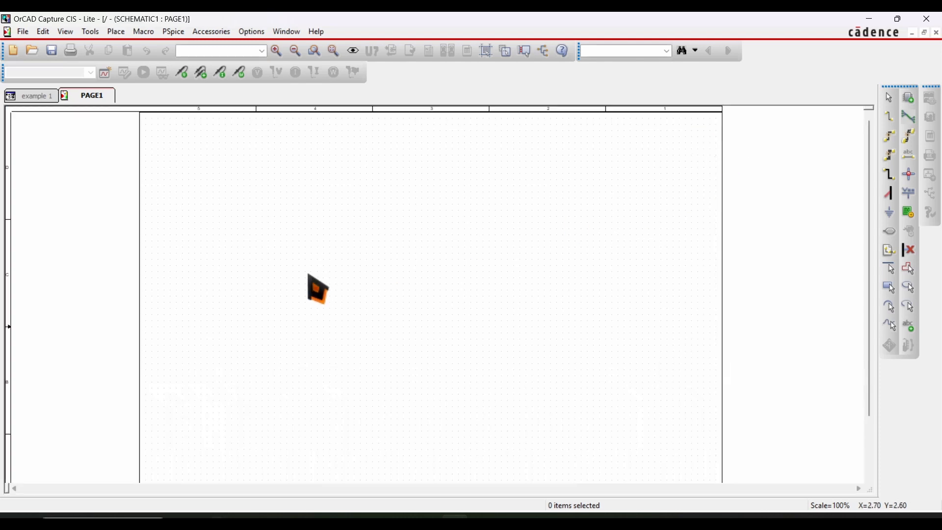
Expand example 1.dsn and SCHEMATIC1 in the project hierarchy to locate PAGE1, and return to the schematic page
left_click(40, 96)
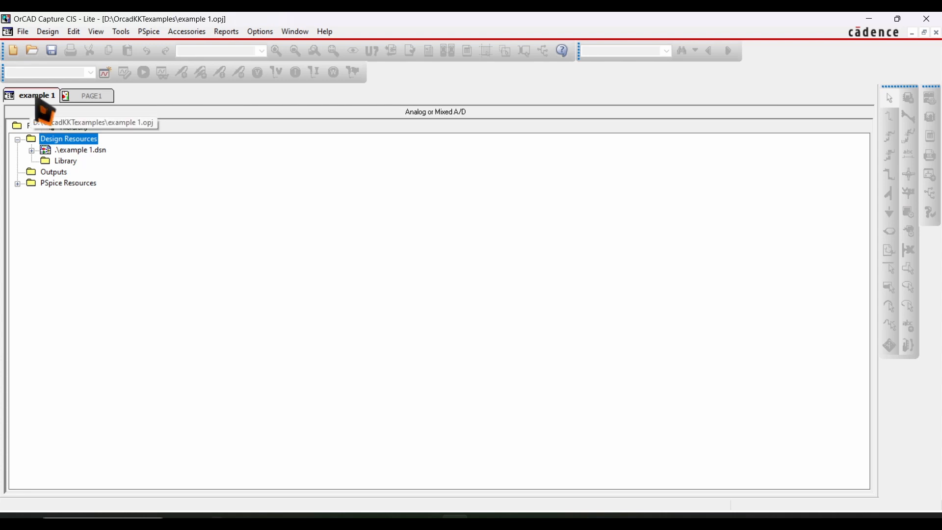
left_click(94, 96)
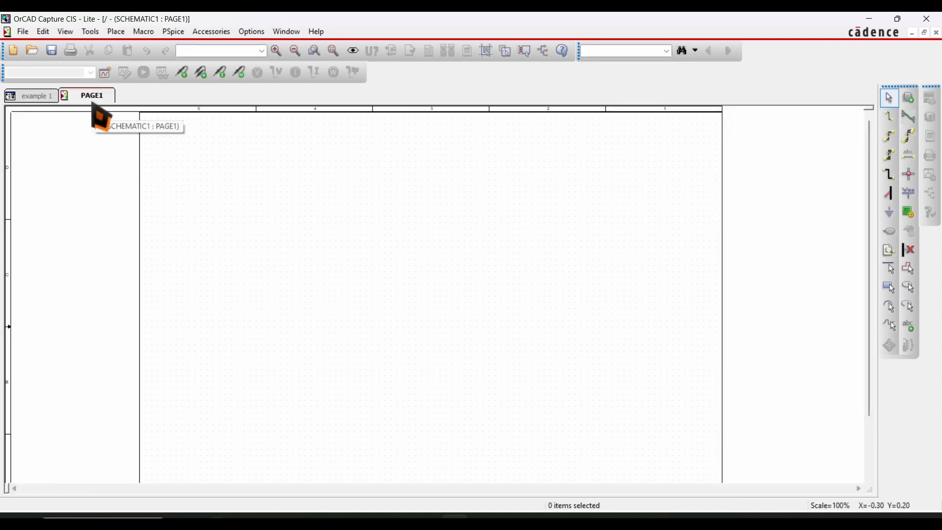
left_click(40, 96)
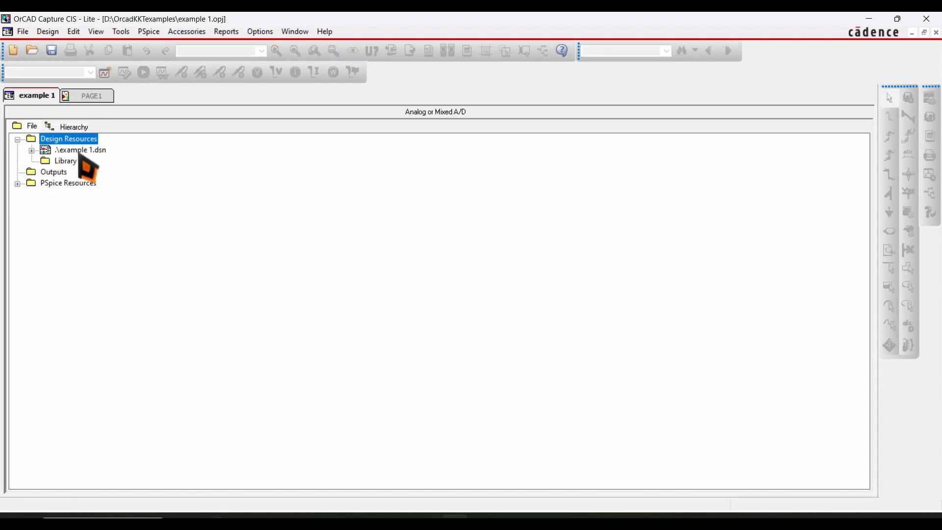
left_click(31, 151)
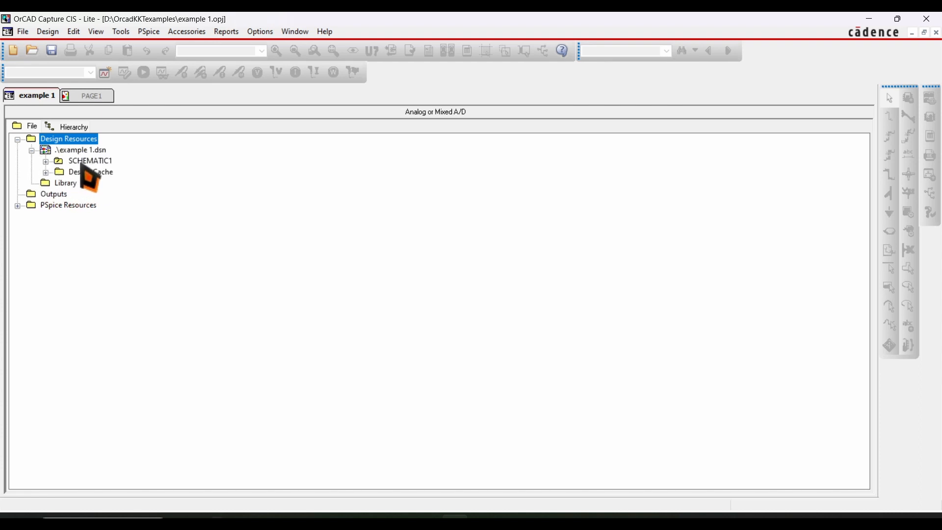
left_click(45, 162)
left_click(85, 173)
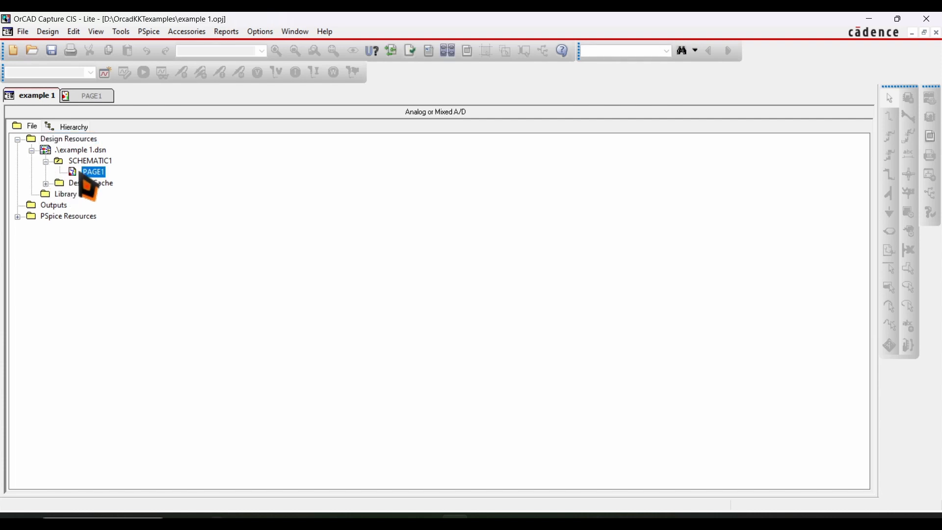
left_click(91, 98)
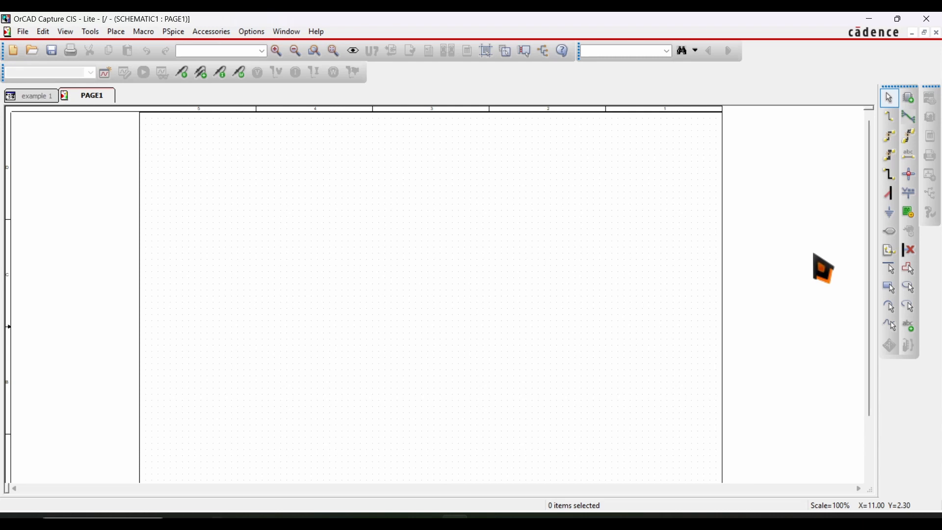
Review the schematic page's file, tools, place, macro, accessories and options commands, including the toolbar customization settings
left_click(24, 33)
mouse_move(117, 31)
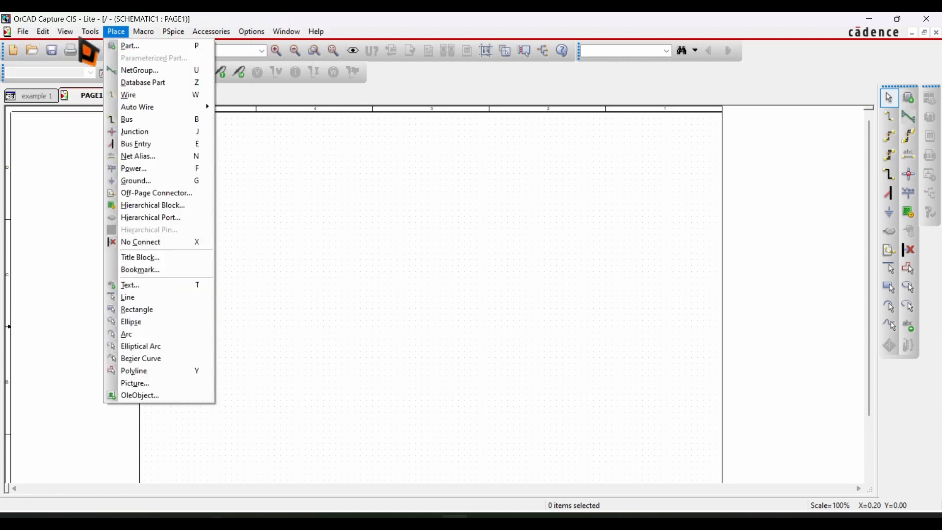
mouse_move(44, 32)
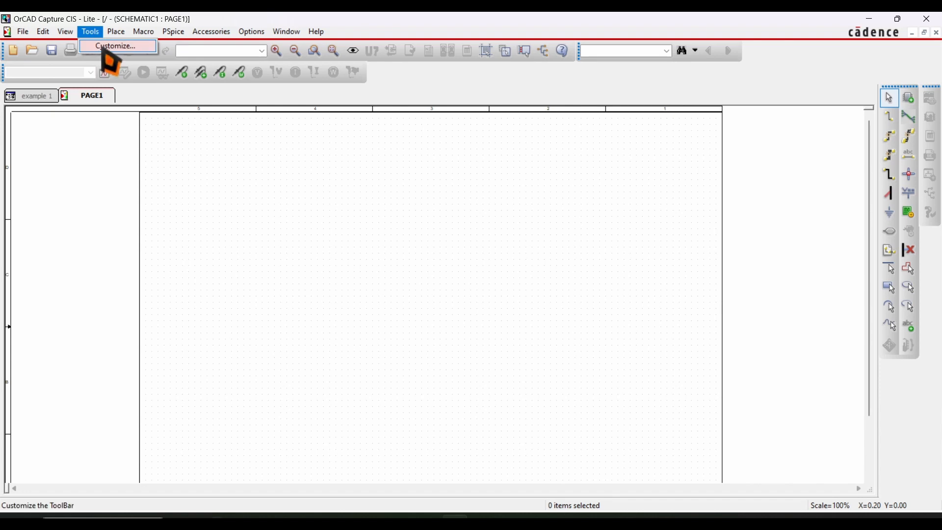
left_click(108, 49)
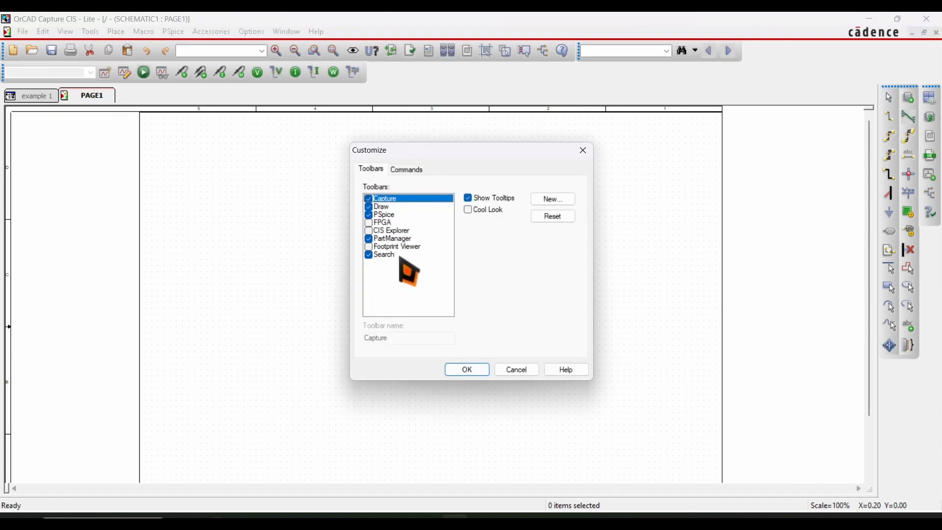
left_click(583, 152)
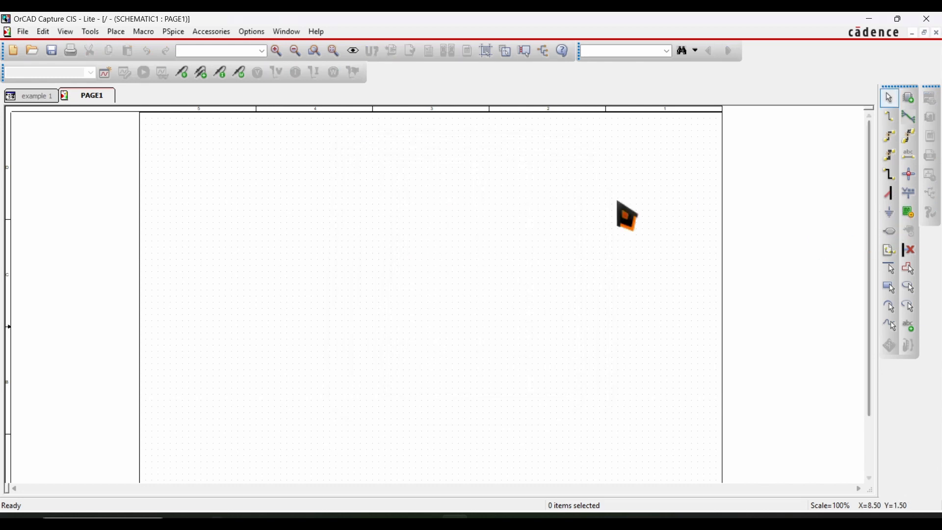
left_click(117, 33)
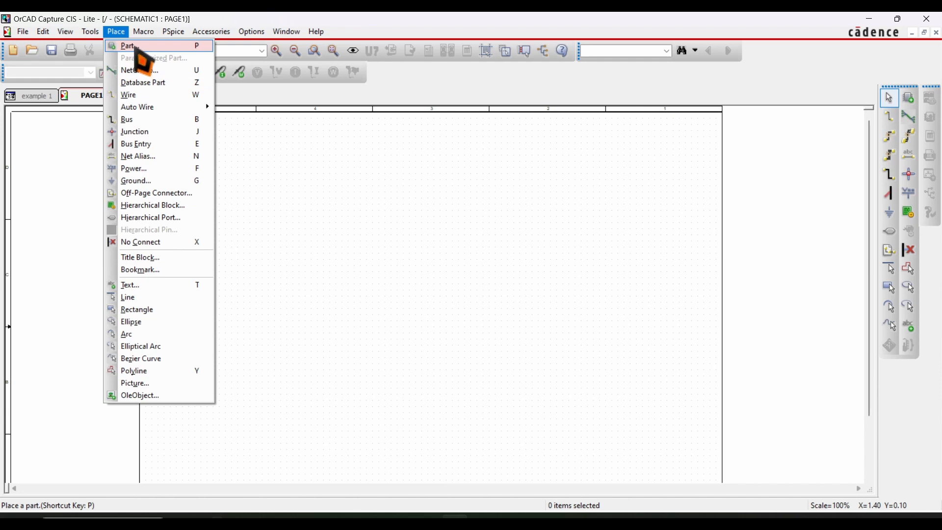
mouse_move(145, 33)
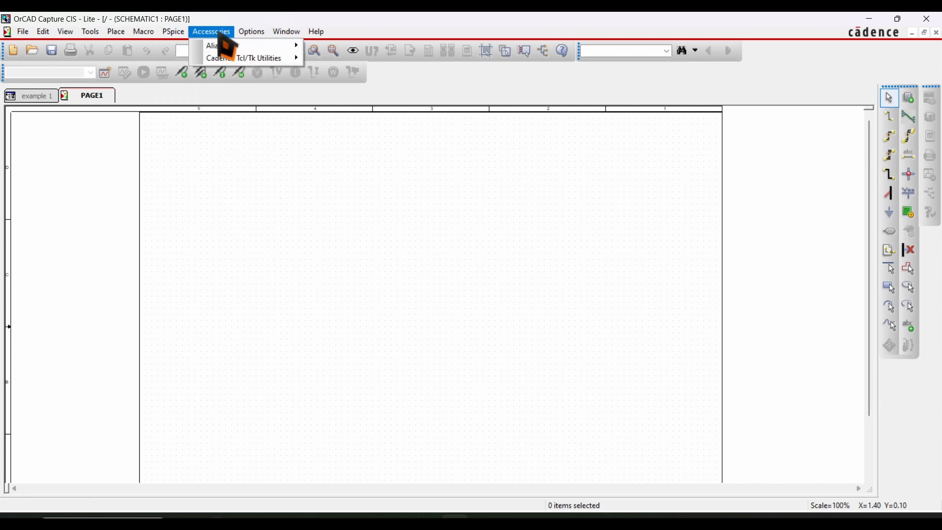
mouse_move(264, 34)
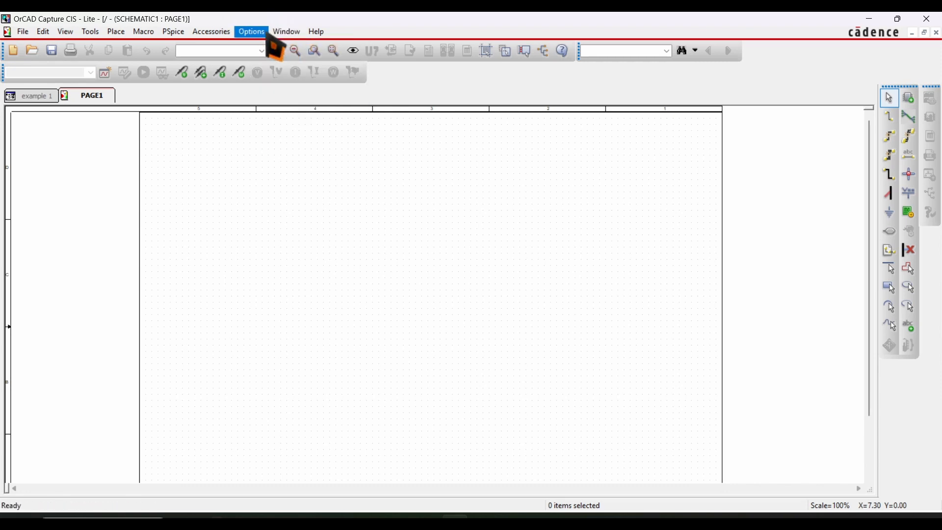
Open Place Part and remove the EVALAA and SOURCE libraries from the configured libraries
left_click(117, 34)
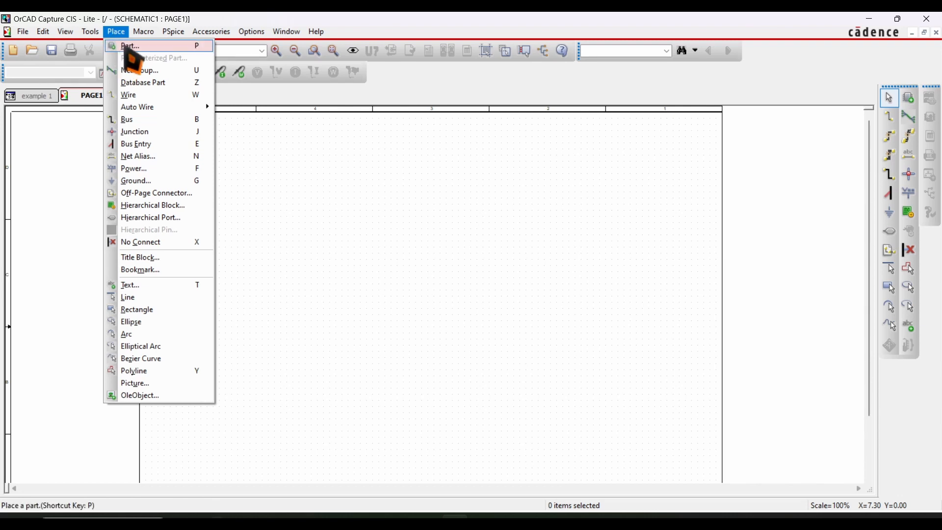
left_click(128, 49)
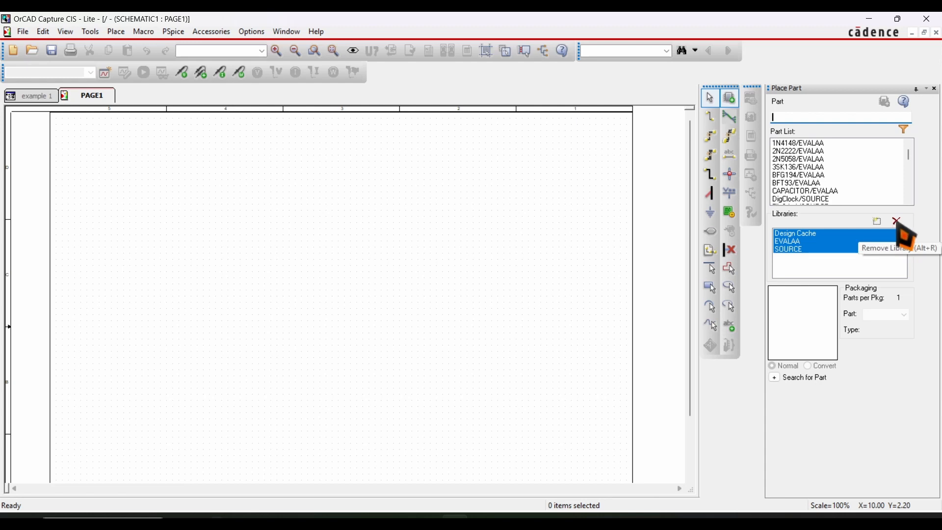
left_click(900, 222)
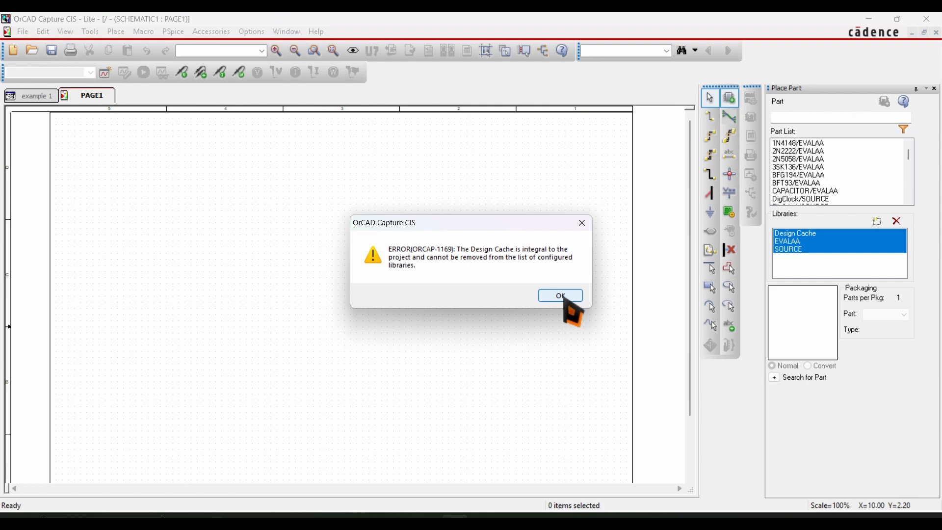
left_click(565, 298)
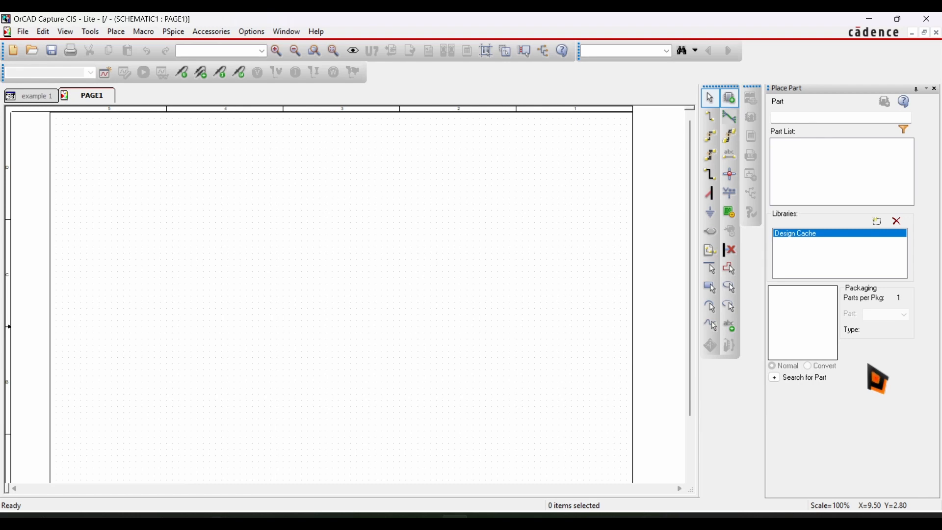
Add the EVALAA library from the library\pspice folder to the configured part libraries
left_click(879, 223)
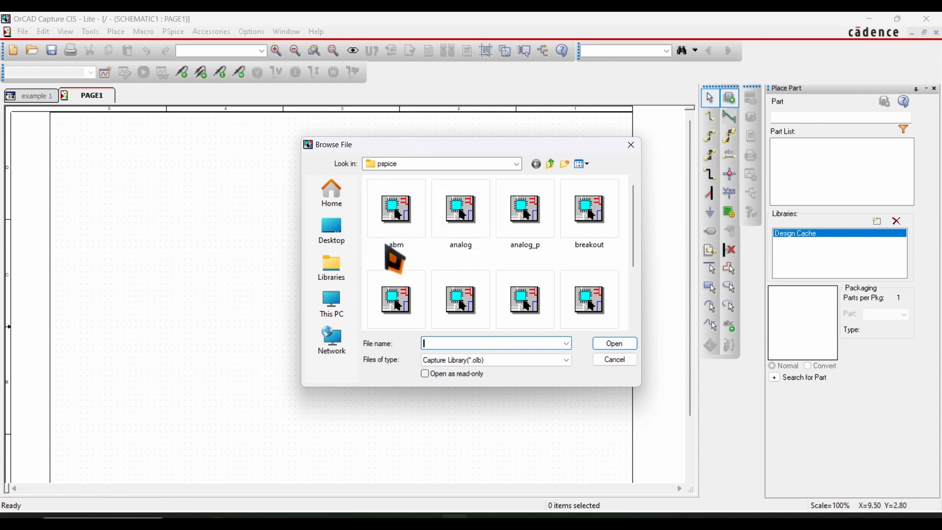
left_click(517, 164)
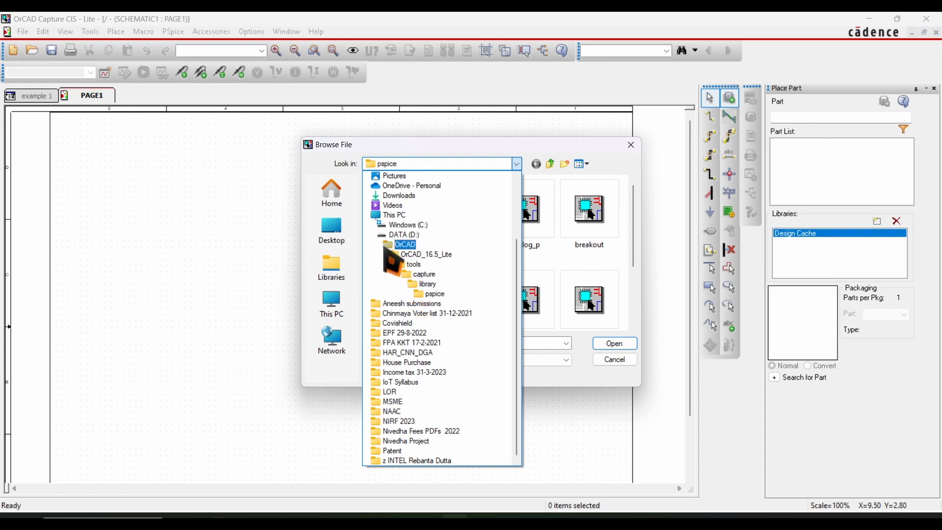
left_click(427, 294)
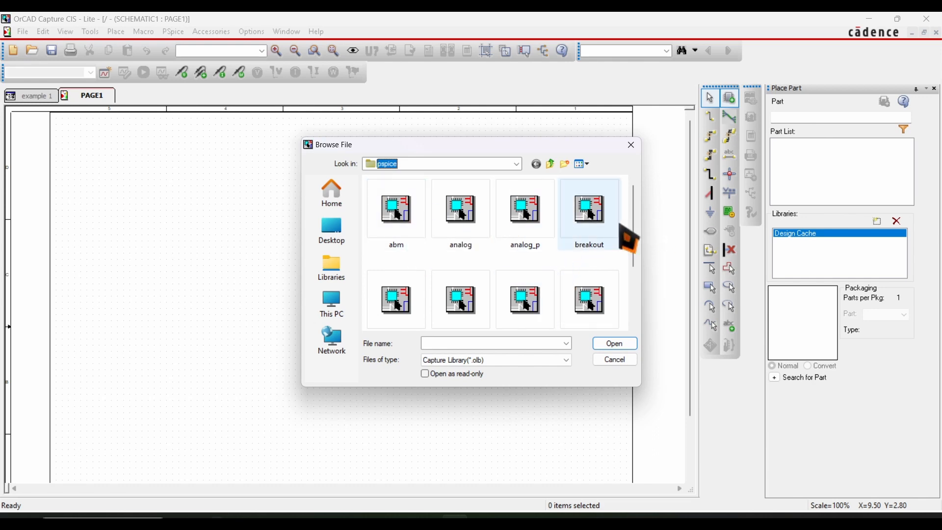
mouse_move(634, 218)
left_mouse_down()
mouse_move(649, 243)
mouse_move(634, 309)
mouse_move(642, 214)
left_mouse_up()
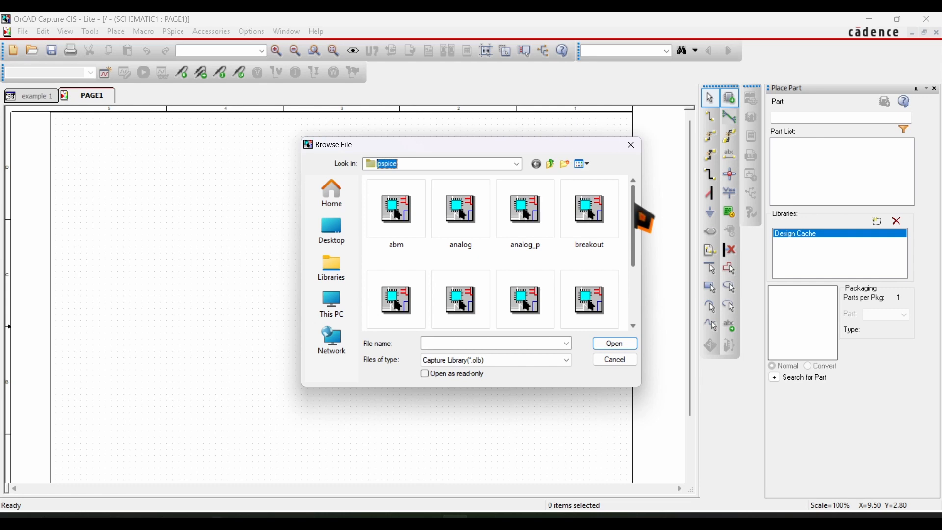
left_click_drag(636, 205, 638, 261)
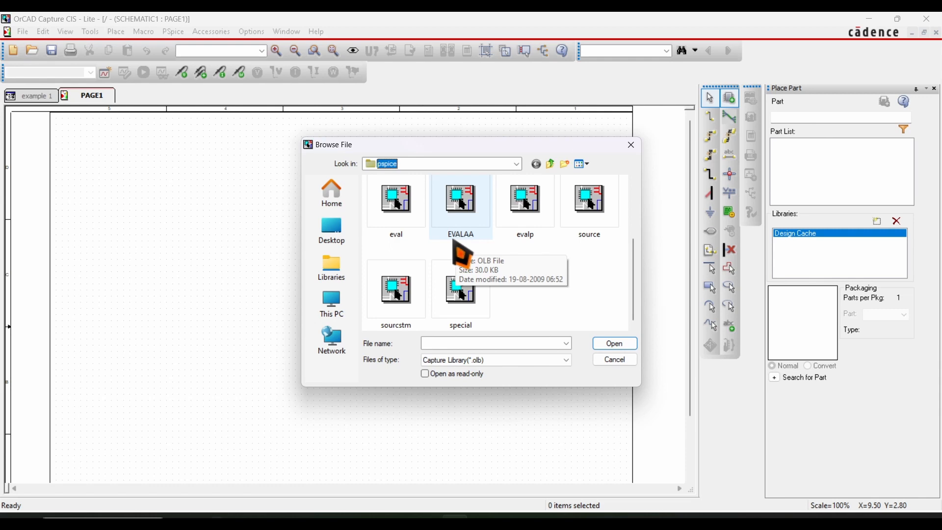
left_click(466, 216)
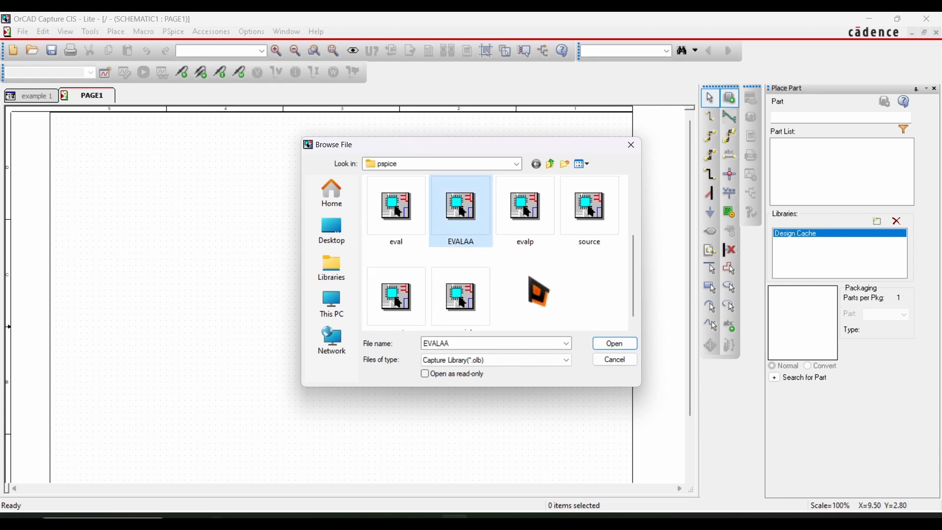
left_click(615, 343)
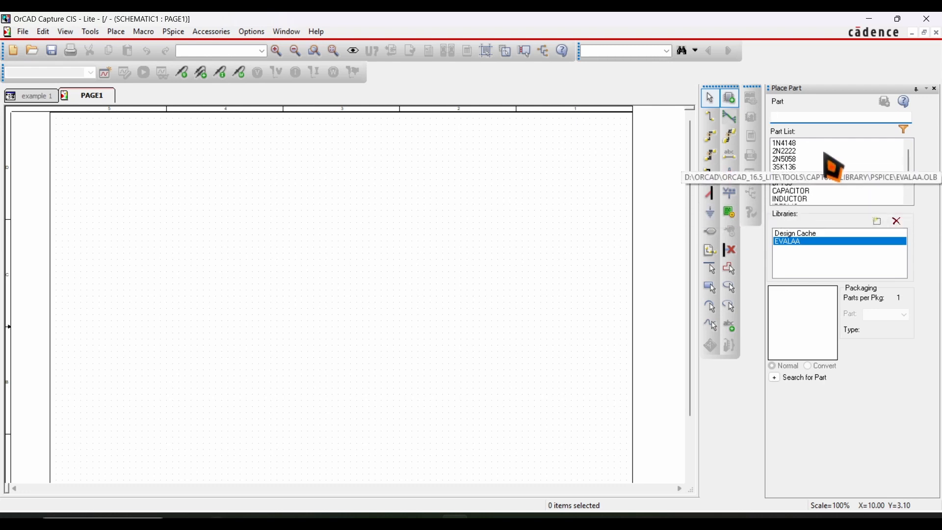
Preview the symbols of EVALAA parts, from 1N4148, 2N2222 and 3SK136 through CAPACITOR, INDUCTOR and MUR5005 to VN2222
left_click(795, 144)
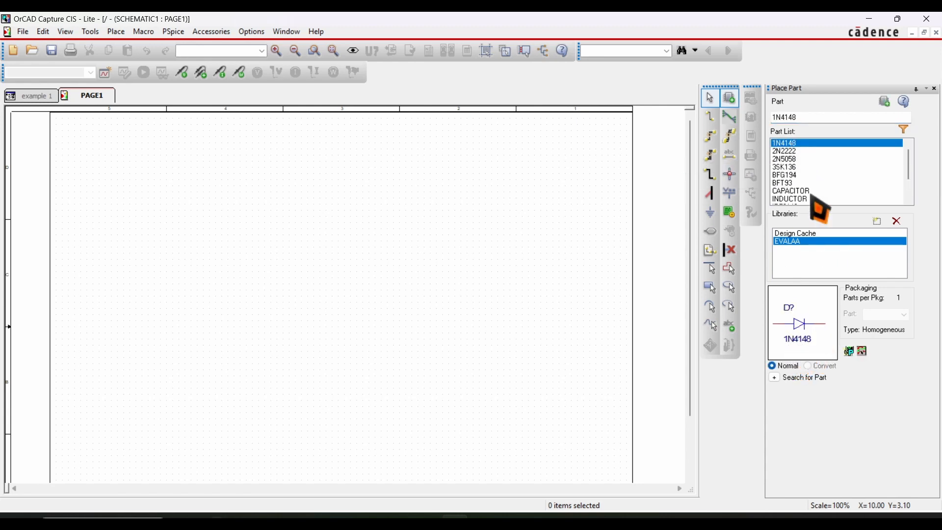
left_click(797, 152)
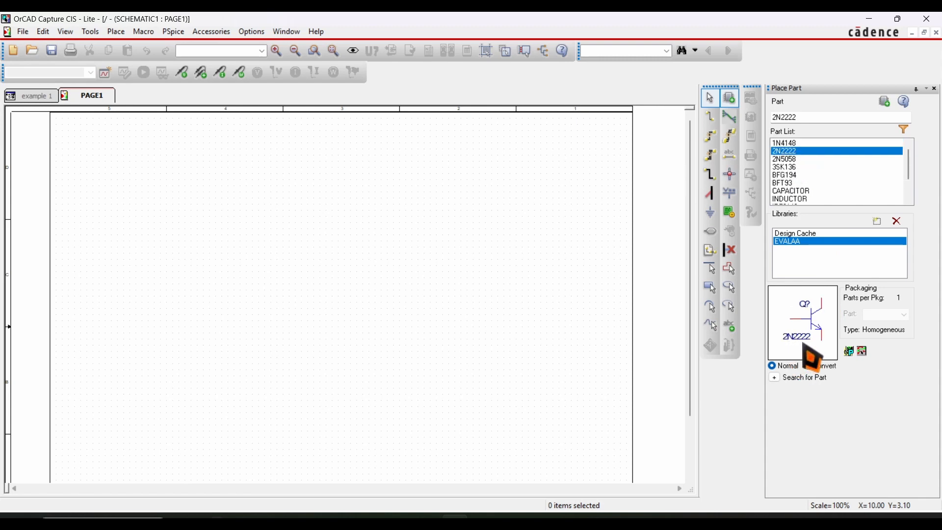
left_click(798, 160)
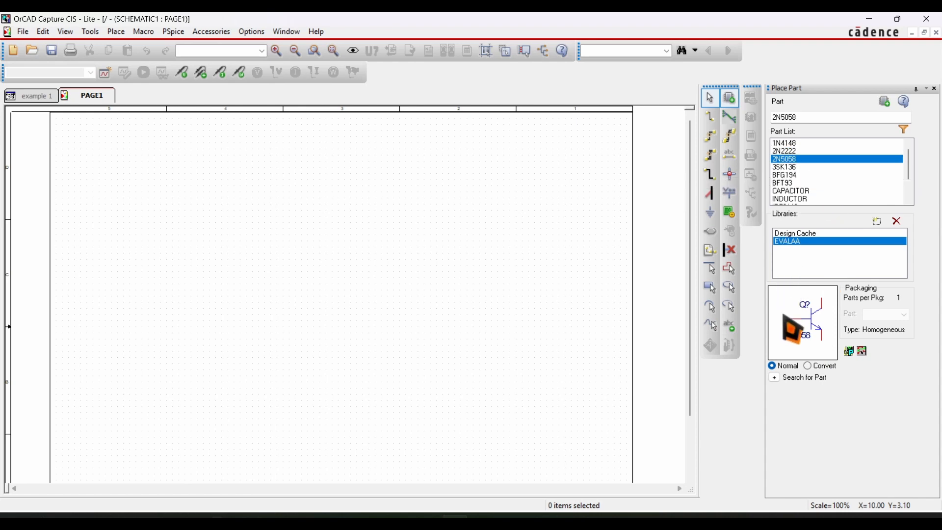
left_click(799, 169)
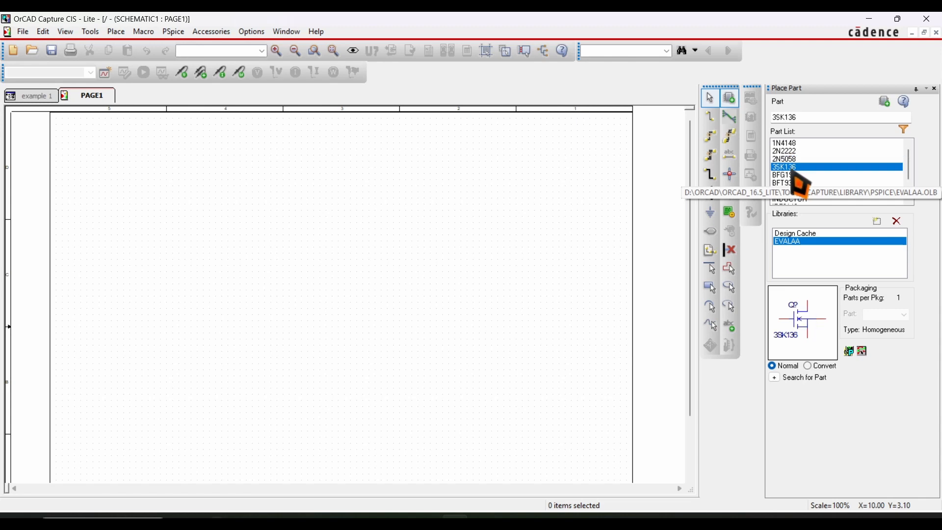
left_click(798, 185)
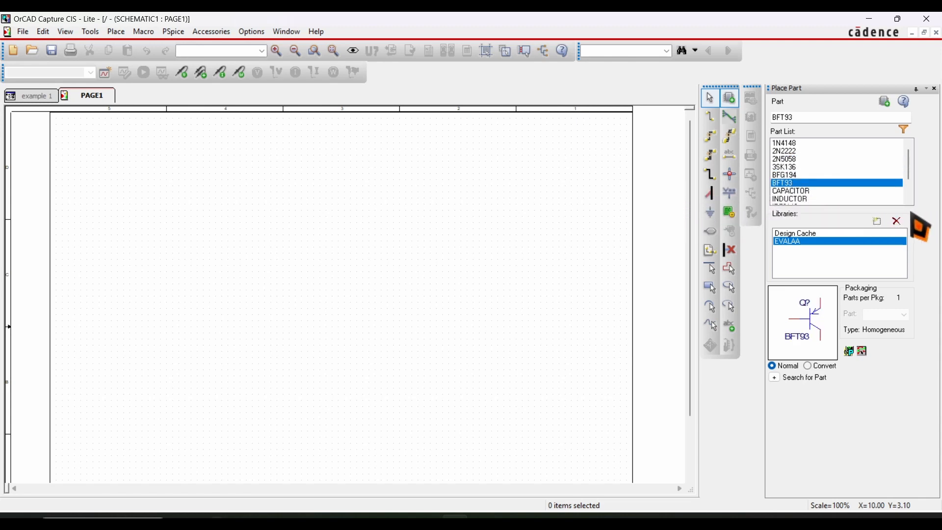
scroll(914, 177, "down", 2)
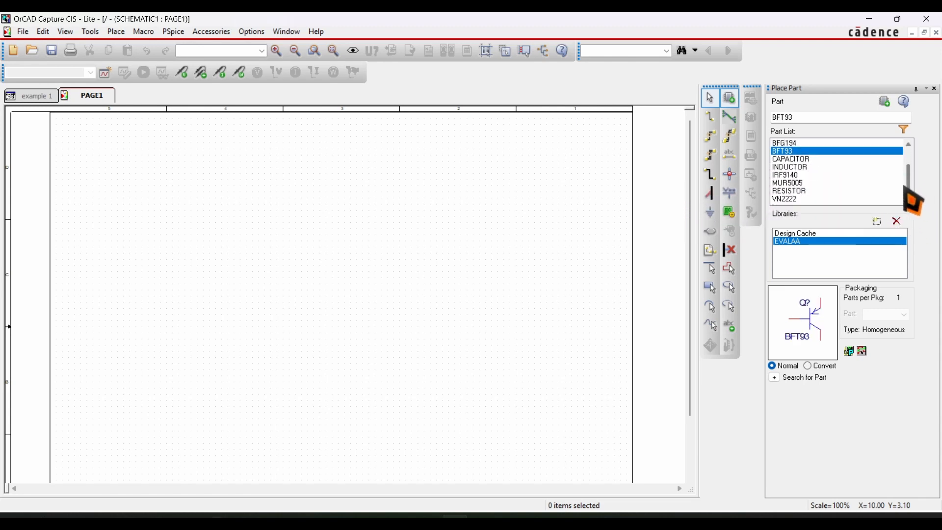
left_click(797, 160)
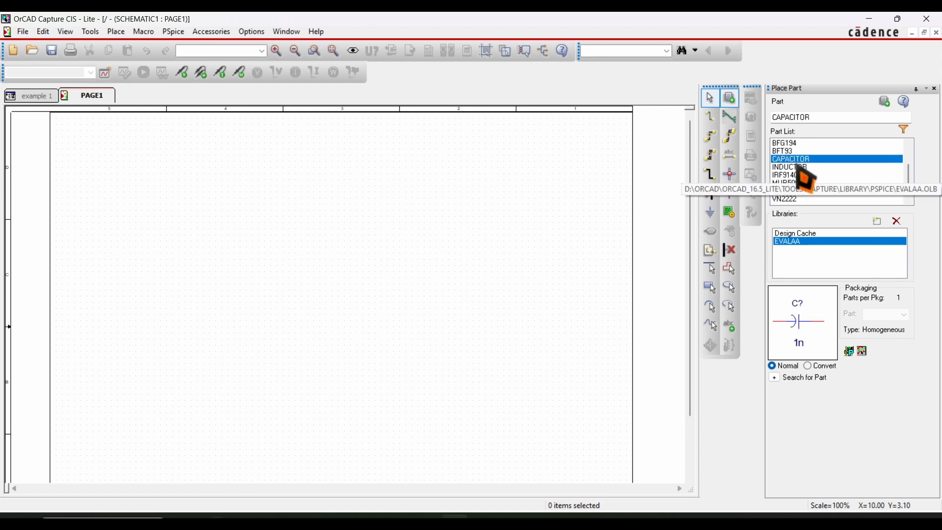
left_click(798, 167)
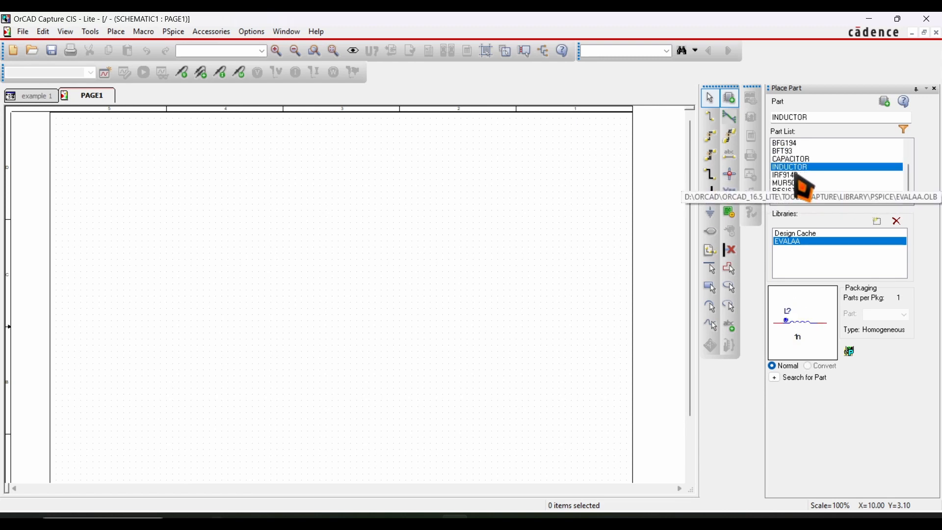
left_click(797, 175)
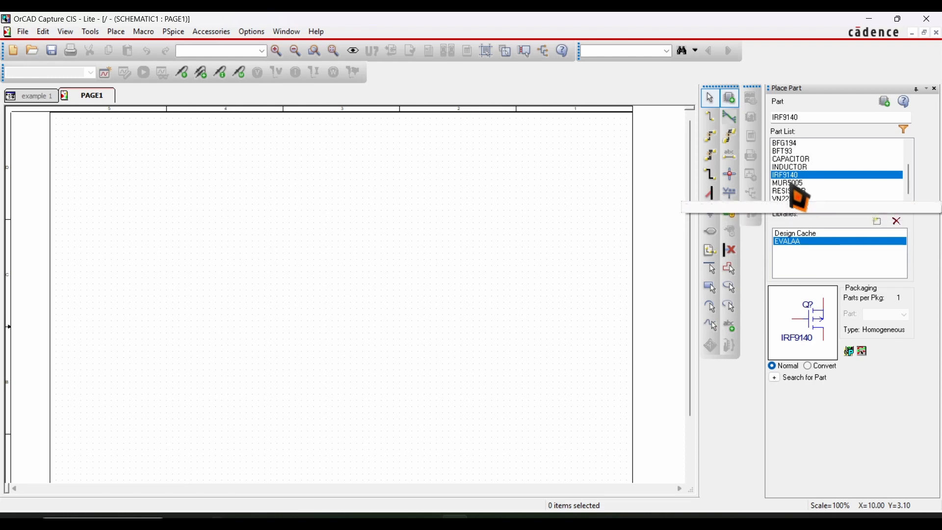
left_click(796, 184)
left_click(797, 191)
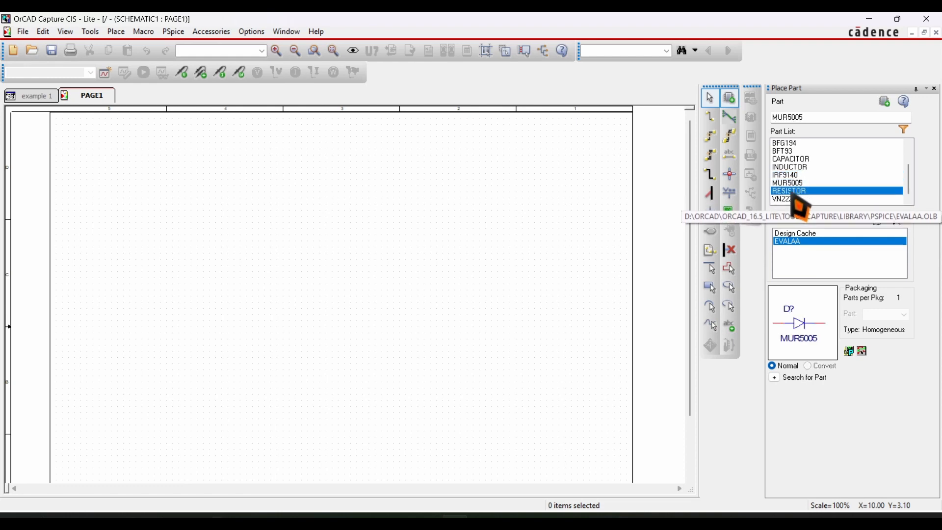
left_click(792, 199)
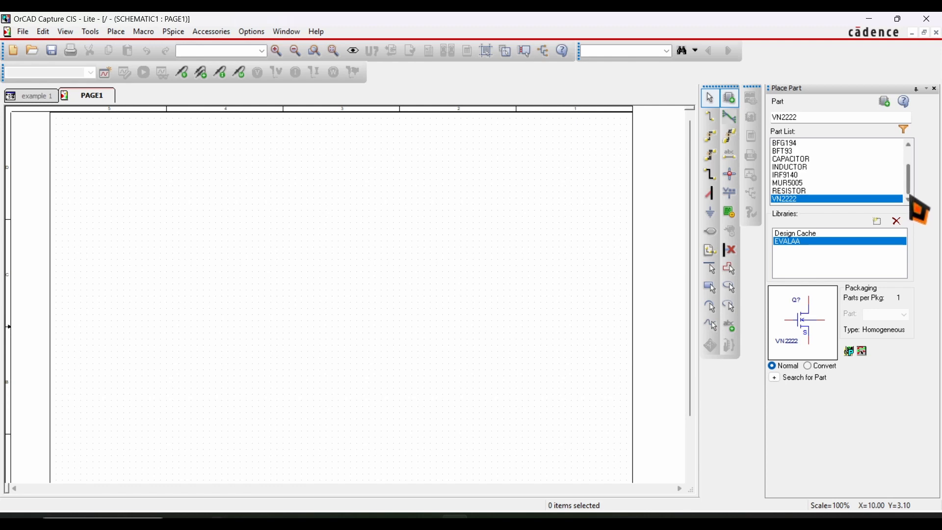
Review the EVALAA part list again, previewing the 2N5058, RESISTOR, CAPACITOR and INDUCTOR symbols
left_click_drag(910, 186, 912, 161)
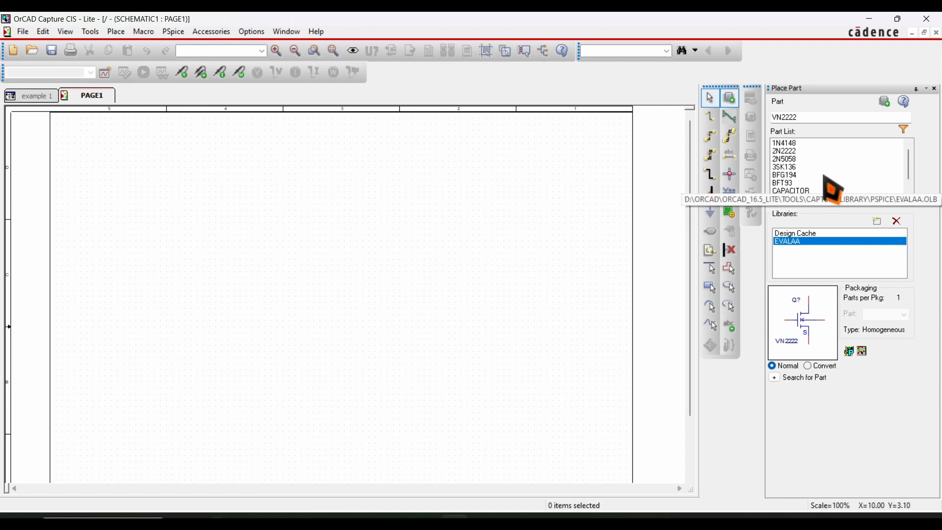
left_click(795, 160)
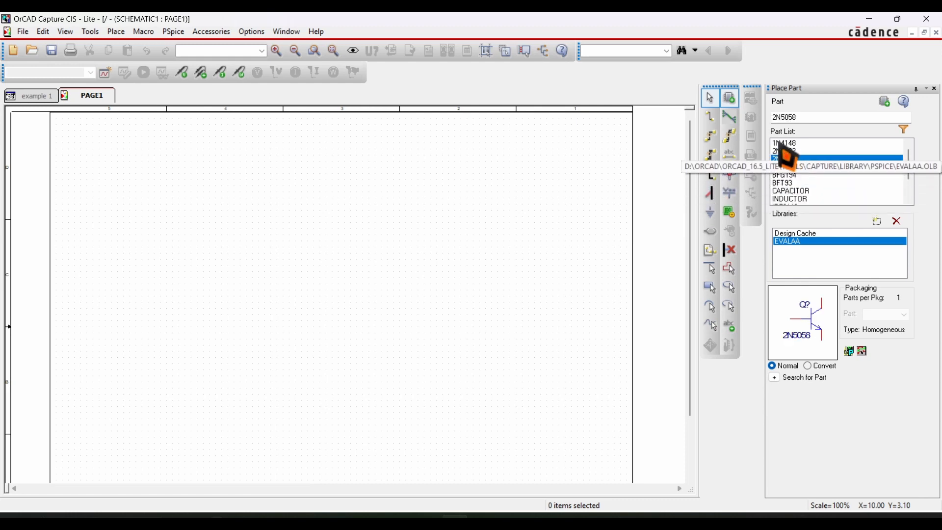
scroll(905, 167, "down", 2)
left_click(804, 191)
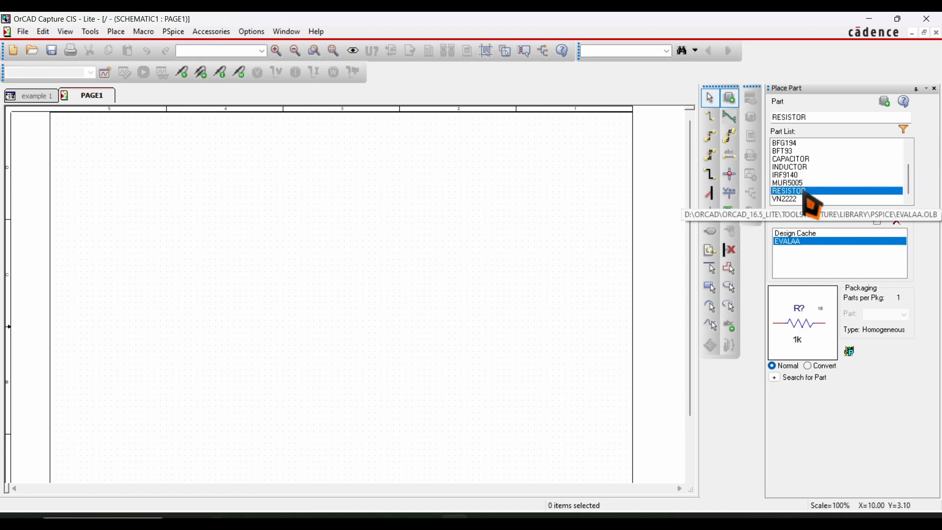
left_click(807, 159)
left_click(807, 167)
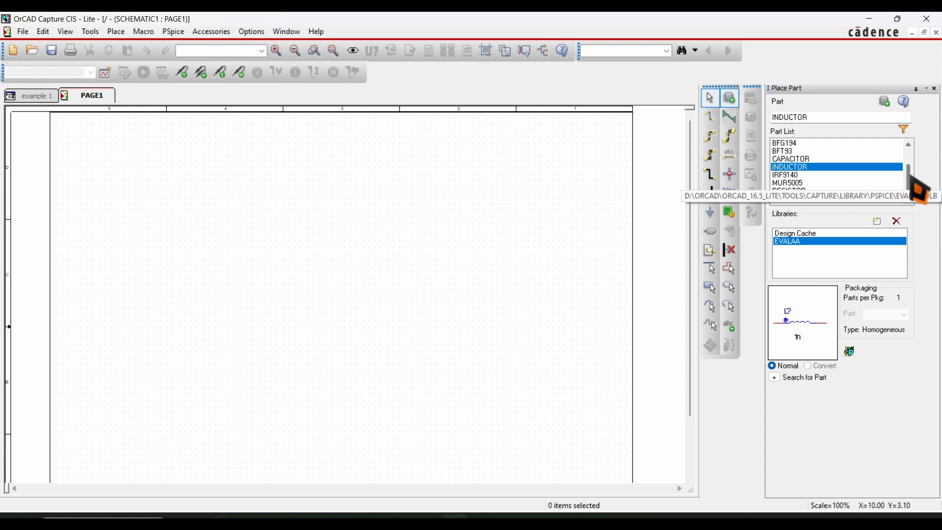
Add the SOURCE library from the pspice folder to the configured part libraries
left_click(879, 223)
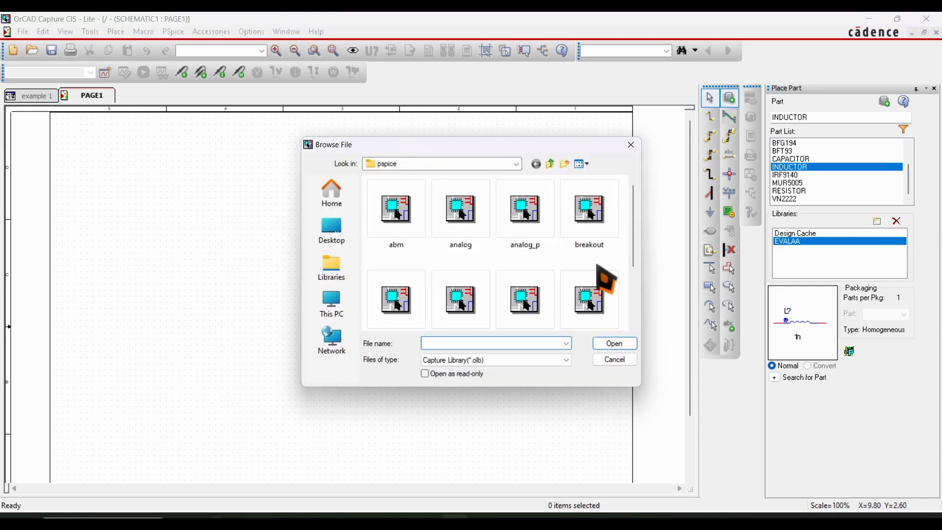
left_click_drag(646, 252, 658, 301)
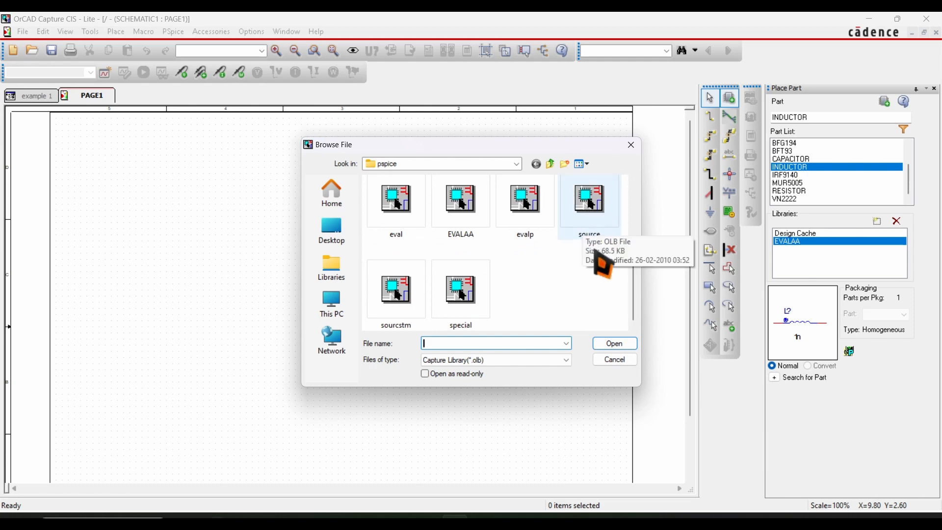
left_click(596, 212)
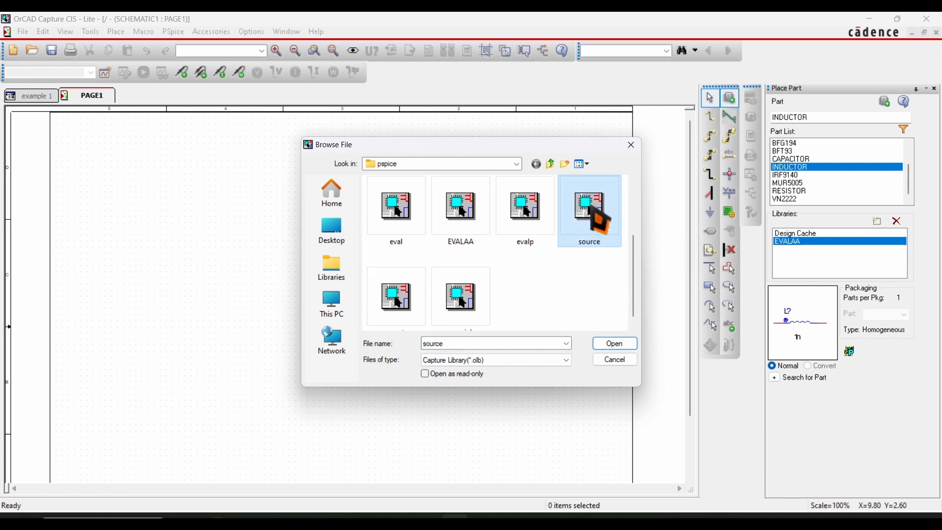
left_click(627, 346)
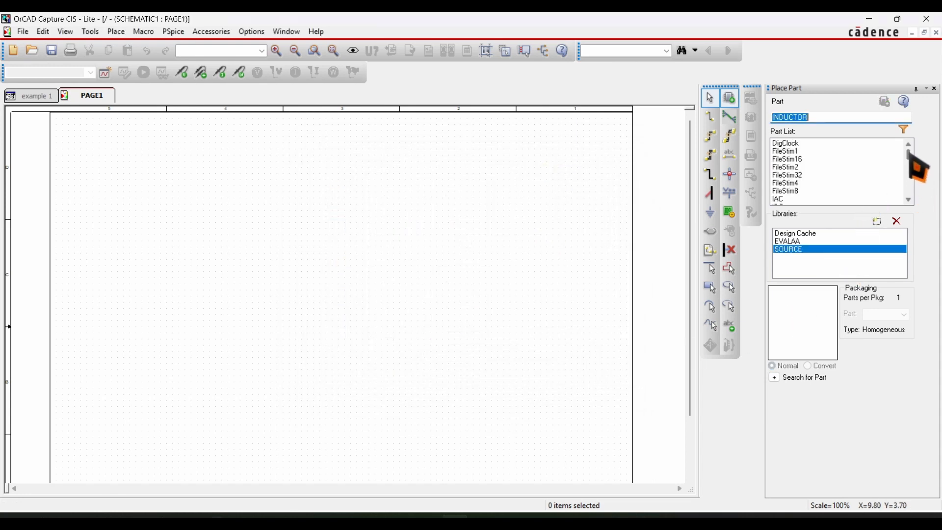
Preview the SOURCE library symbols for DigClock, FileStim1, IAC, IDC, IEXP and IPULSE
left_click(799, 145)
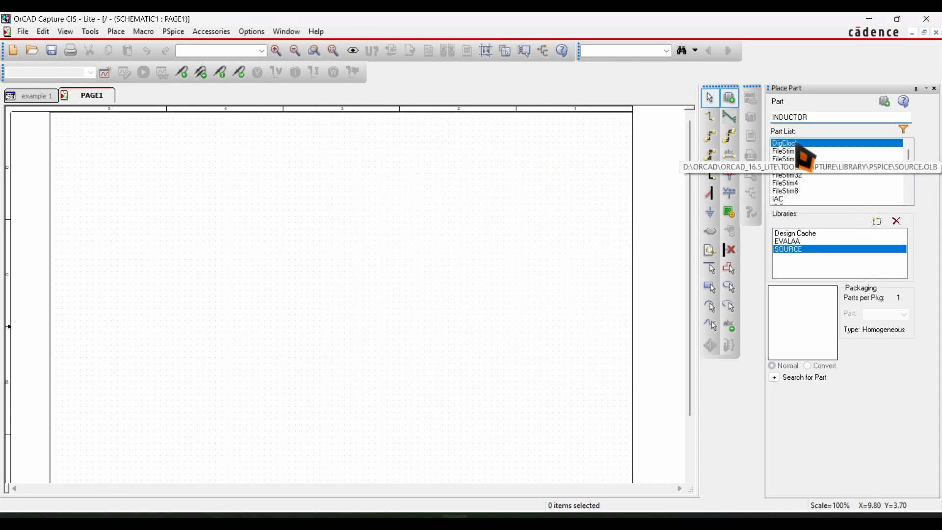
left_click(799, 151)
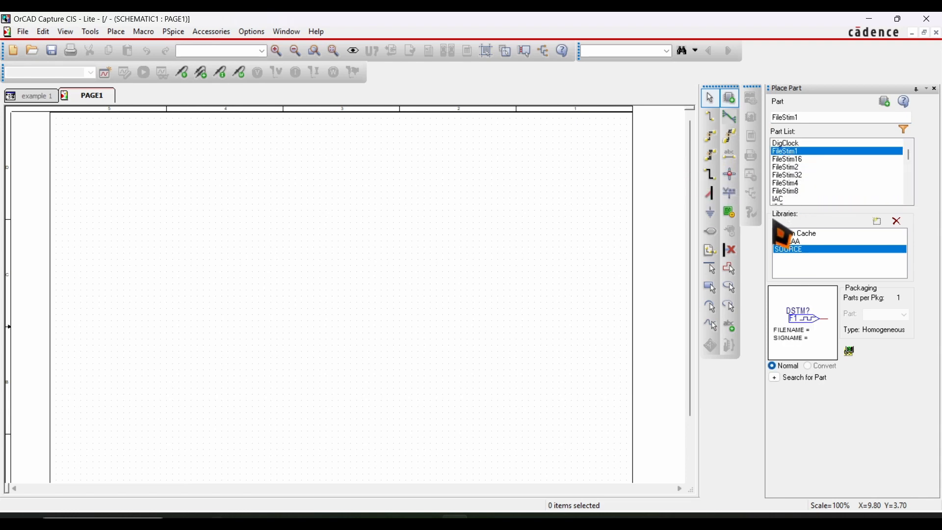
left_click(780, 199)
scroll(909, 157, "down", 2)
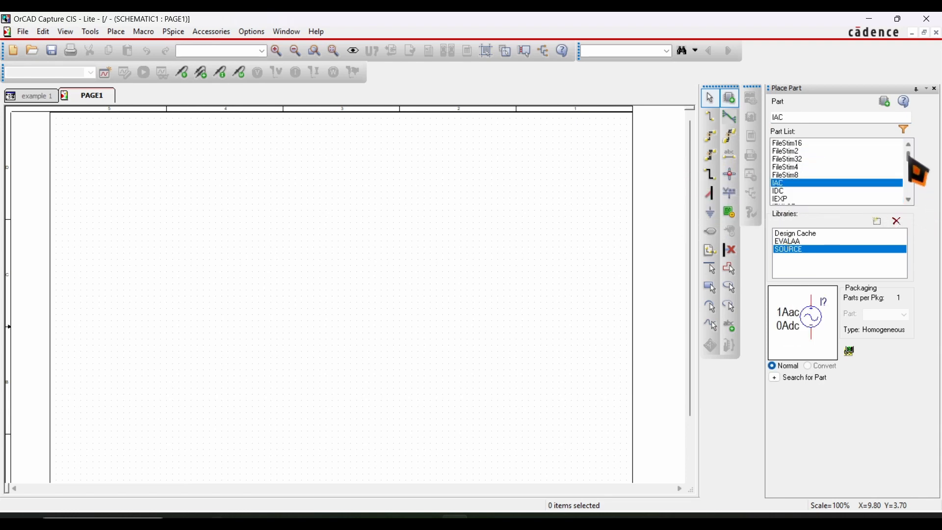
scroll(912, 161, "down", 2)
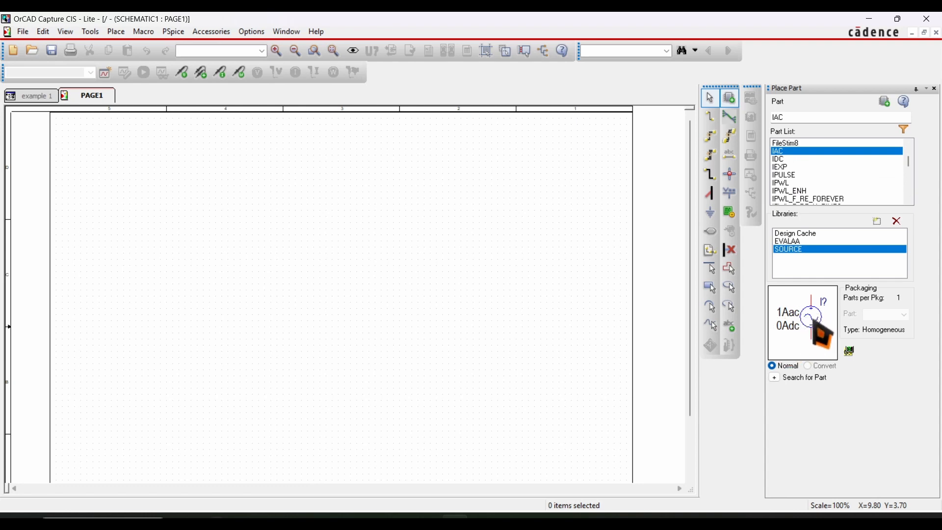
left_click(787, 159)
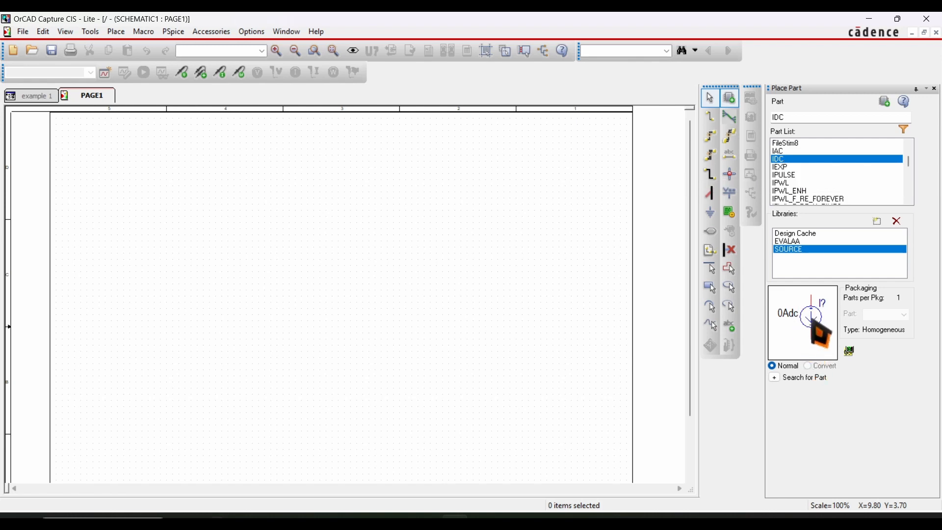
left_click(791, 168)
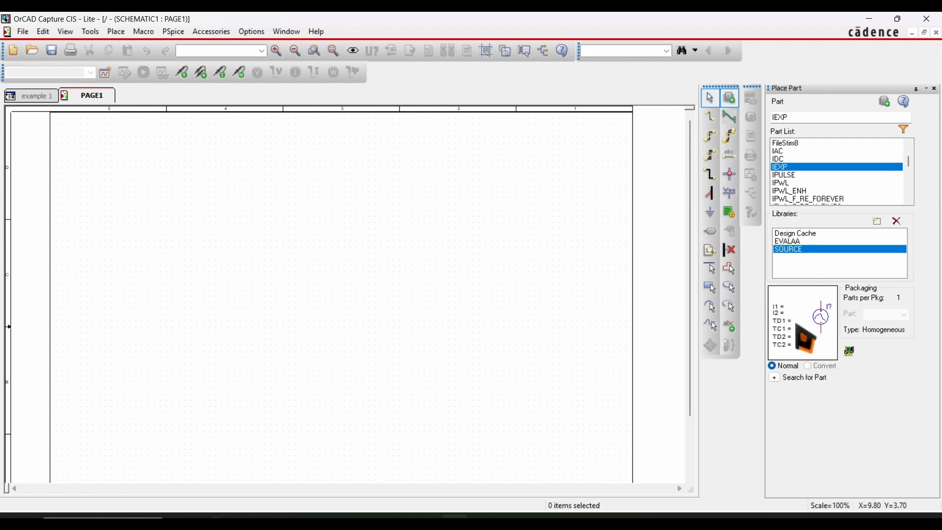
left_click(793, 176)
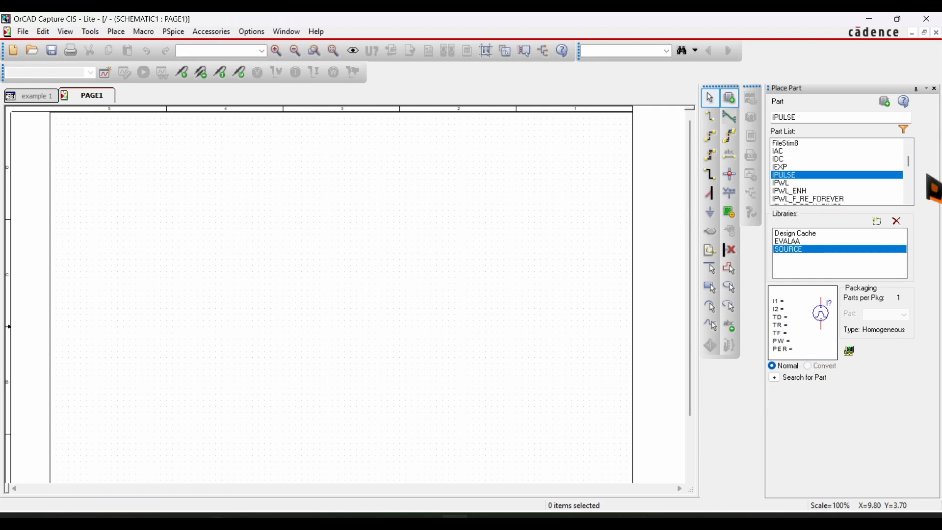
Preview the SOURCE library's voltage source symbols VAC, VDC and VPULSE
left_click(909, 200)
left_click(909, 200)
left_click(908, 199)
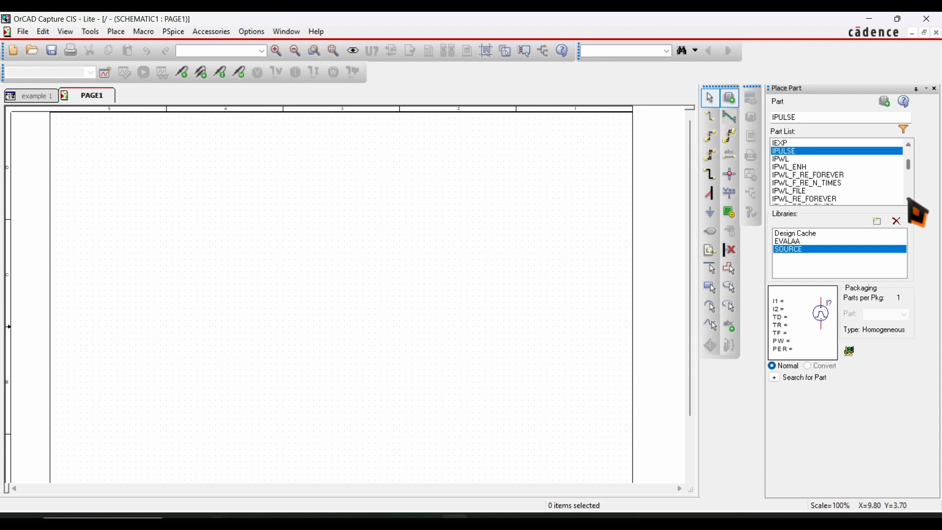
left_click(909, 199)
left_click(909, 199)
left_click(909, 199)
left_click(909, 199)
left_click(909, 199)
left_click(909, 199)
left_click(909, 199)
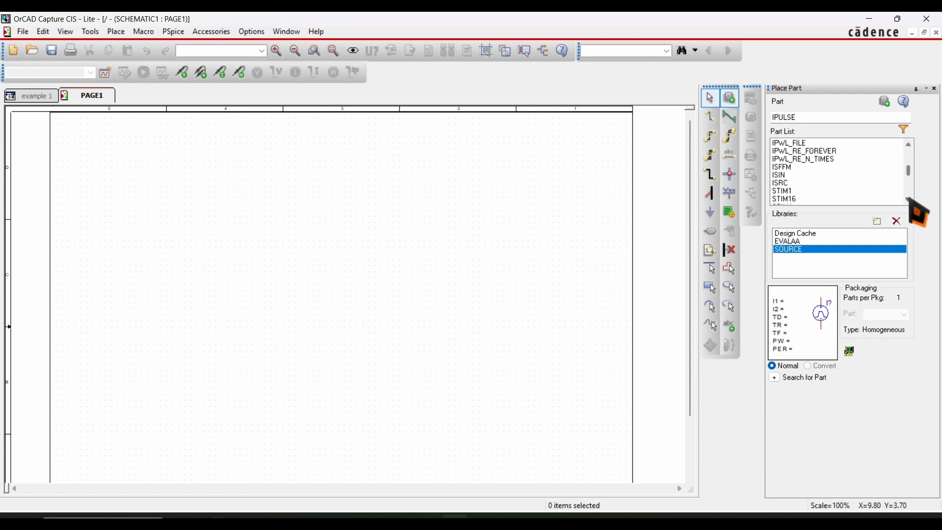
left_click(908, 199)
left_click(909, 199)
left_click(909, 199)
left_click(909, 199)
left_click(908, 200)
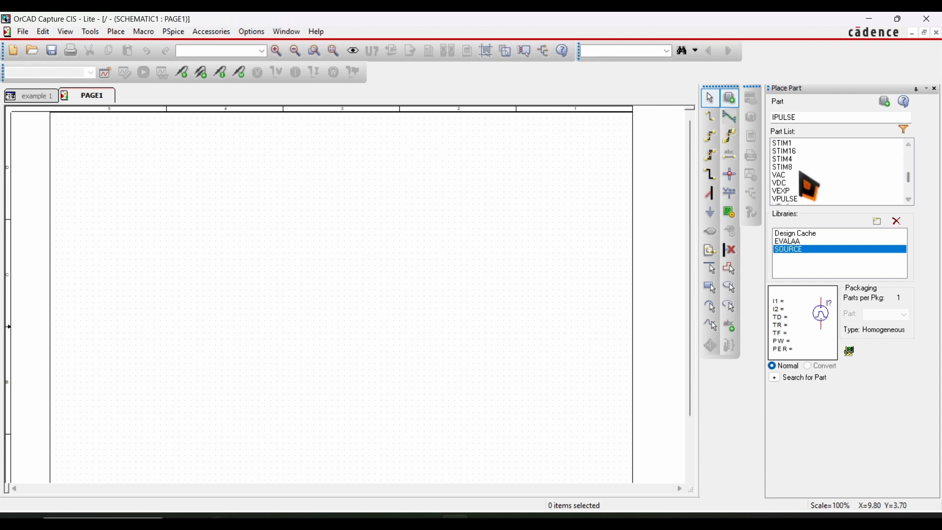
left_click(792, 177)
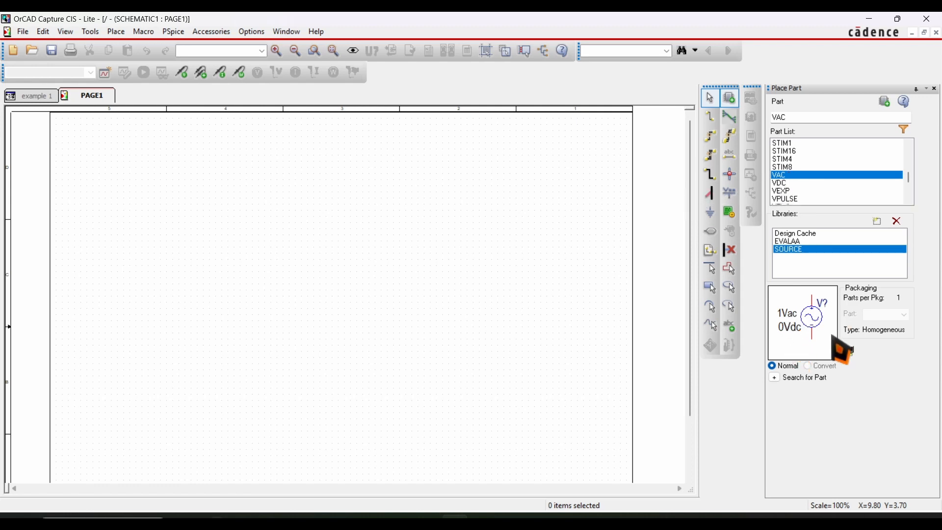
left_click(785, 183)
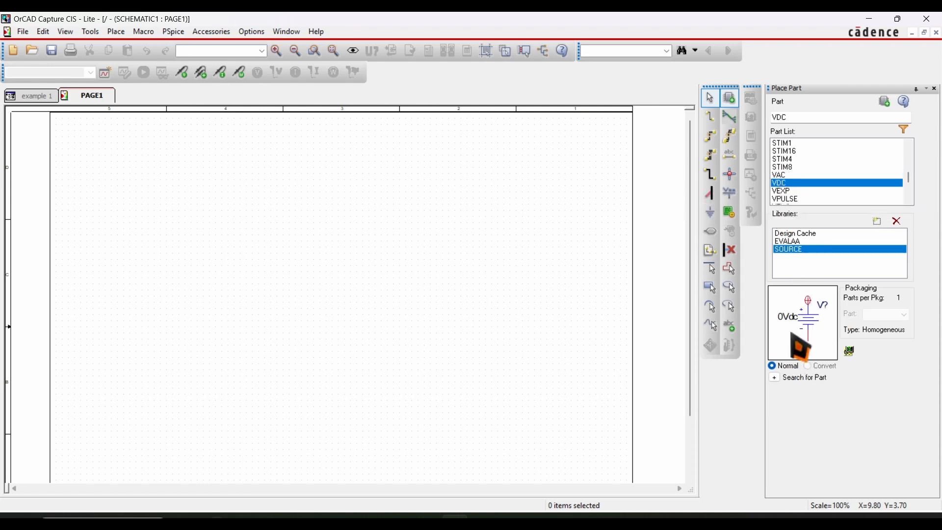
left_click(909, 200)
left_click(909, 200)
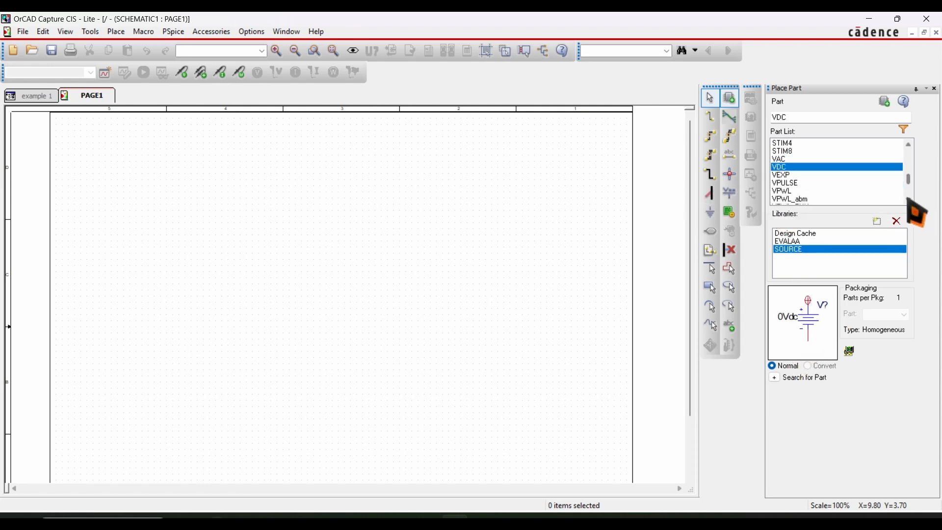
left_click(909, 200)
left_click(787, 175)
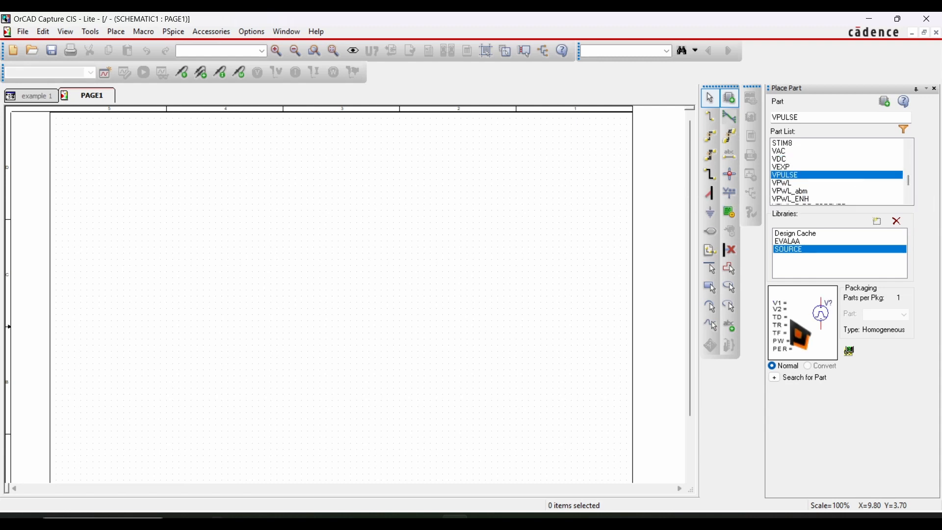
Preview the VSIN and VSRC symbols at the end of the SOURCE part list
left_click(908, 200)
left_click(909, 200)
left_click(909, 200)
left_click(909, 200)
left_click(909, 200)
left_click(908, 200)
left_click(909, 200)
left_click(908, 200)
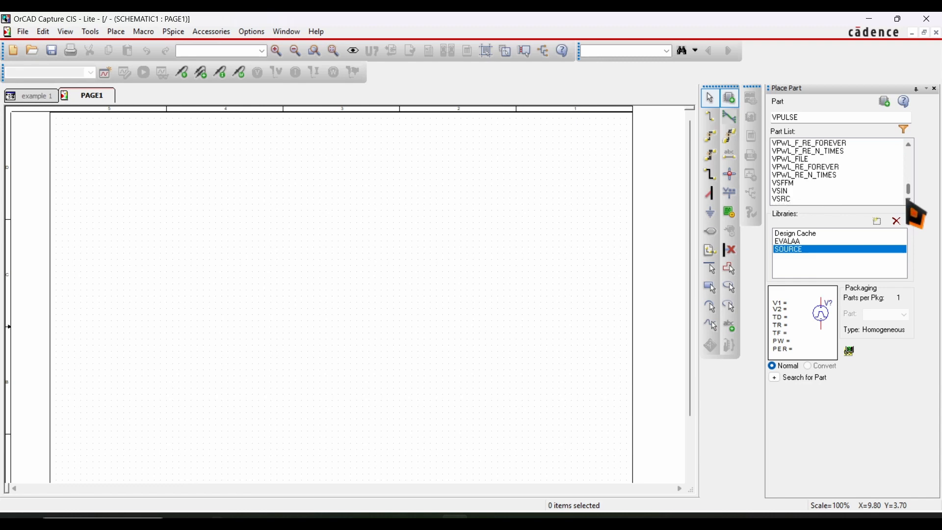
left_click(785, 192)
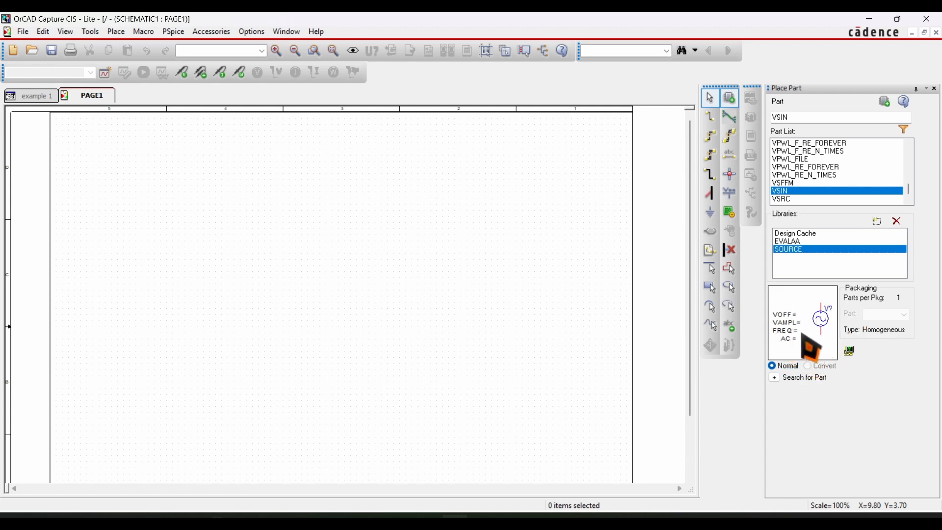
left_click(882, 200)
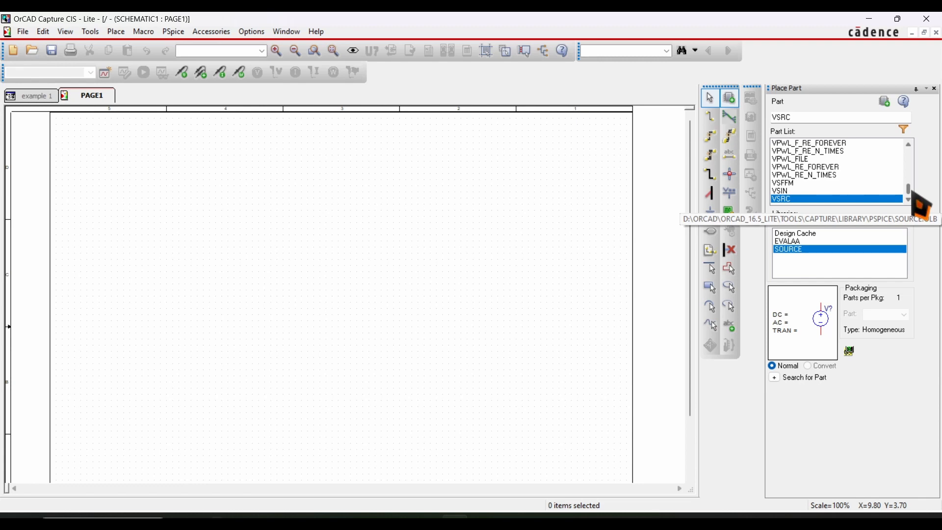
Activate the wire tool and examine the New Simulation settings without creating a simulation profile
left_click(711, 118)
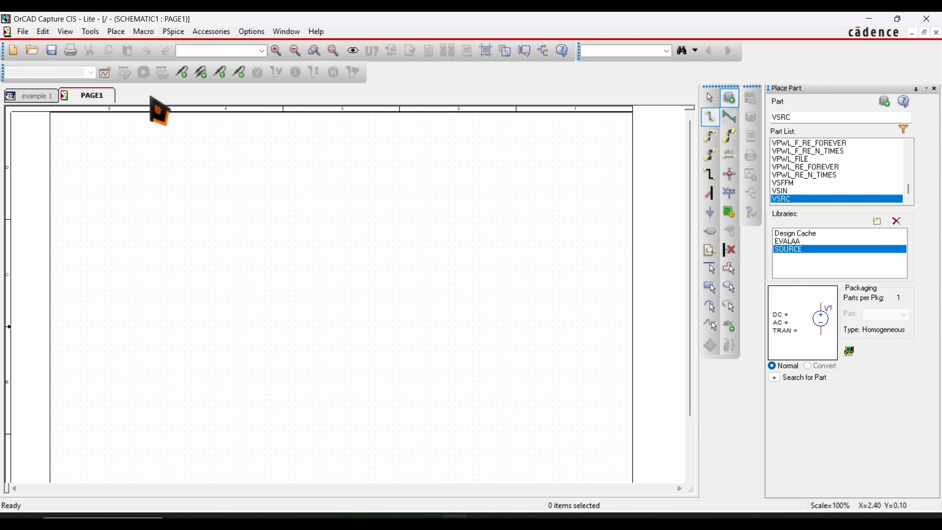
left_click(105, 73)
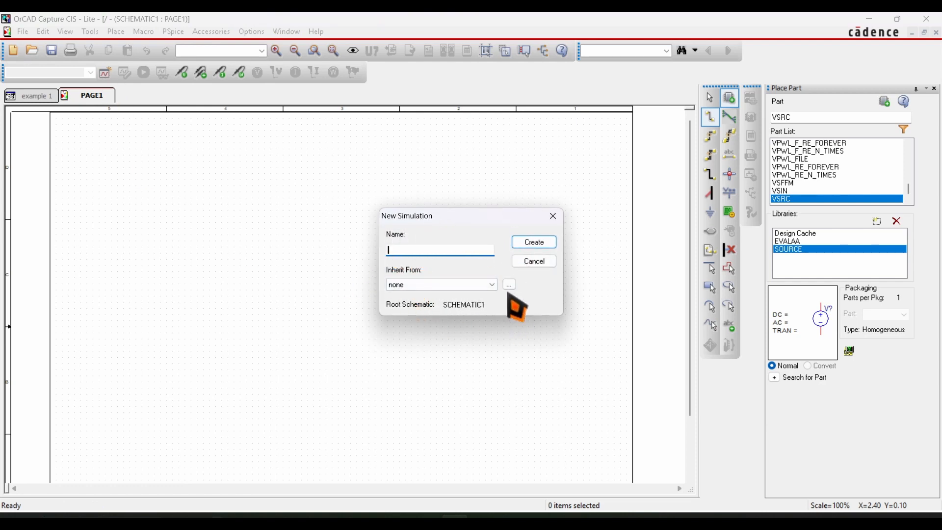
left_click(458, 249)
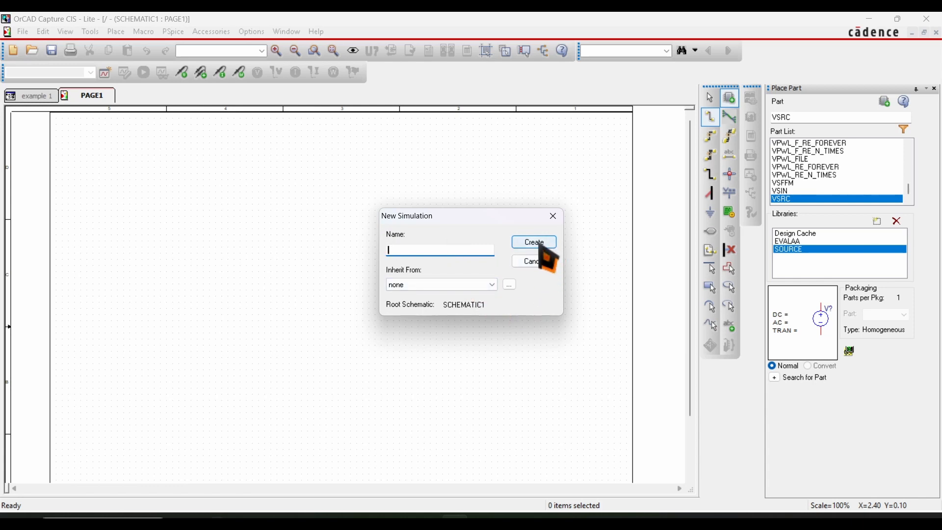
left_click(554, 216)
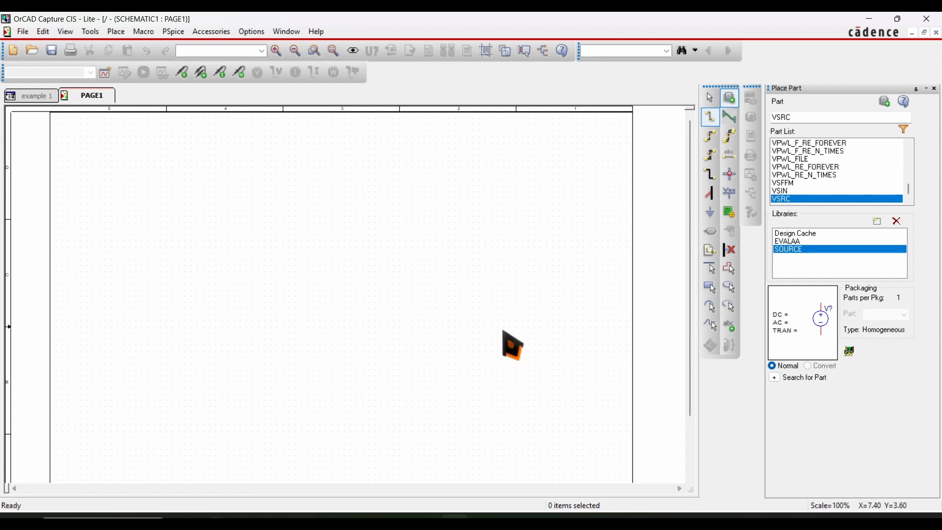
Find the VDC part in the SOURCE library and place one DC voltage source in row C of the schematic page
double_click(801, 117)
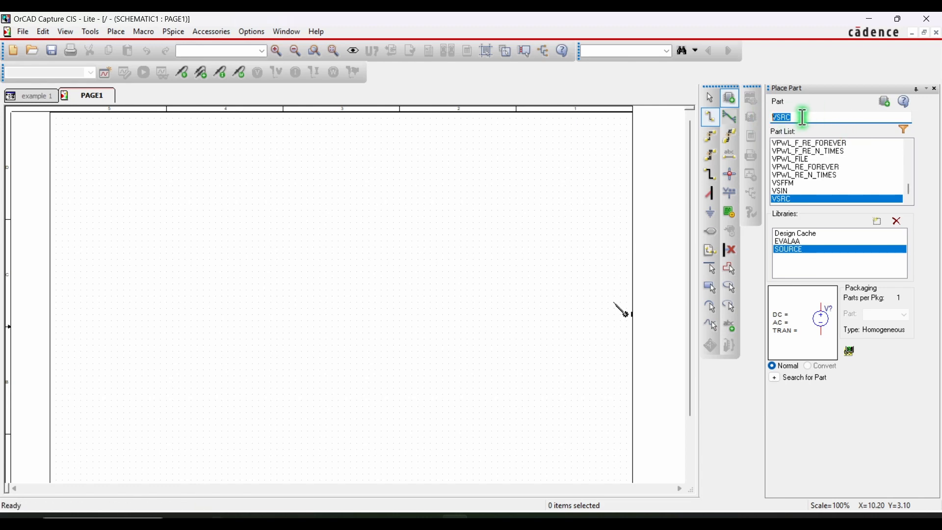
type("vdc")
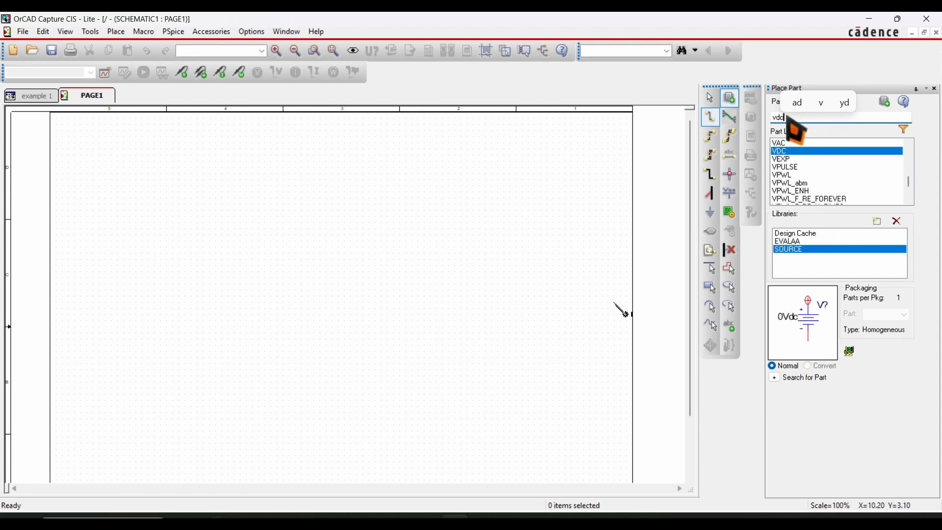
double_click(787, 152)
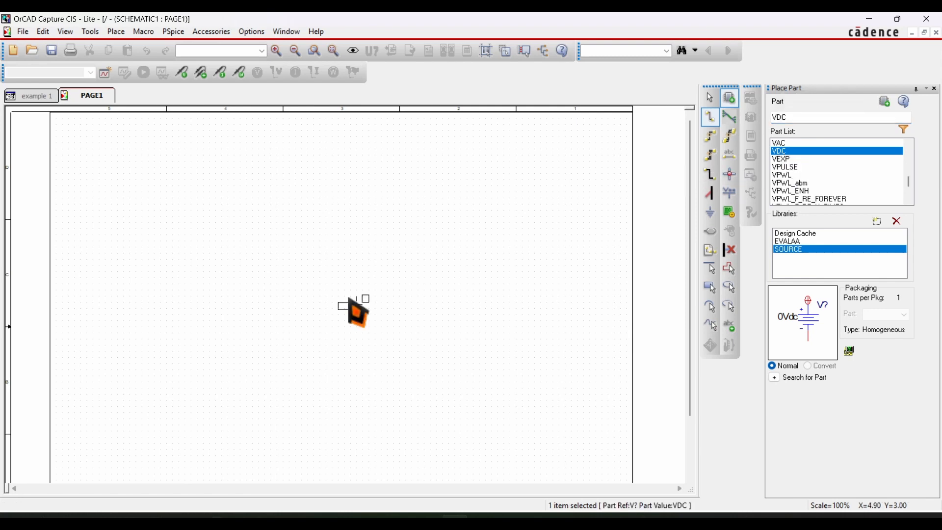
left_click(248, 282)
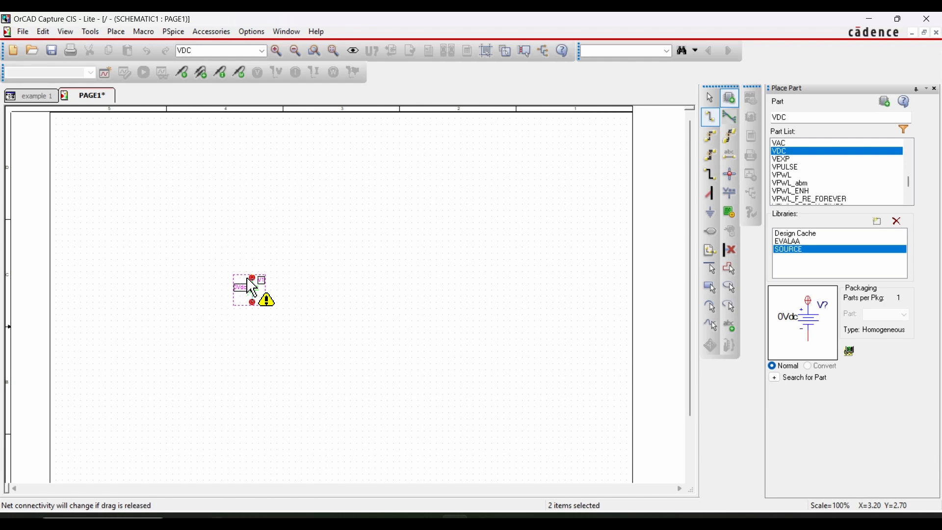
key("Escape")
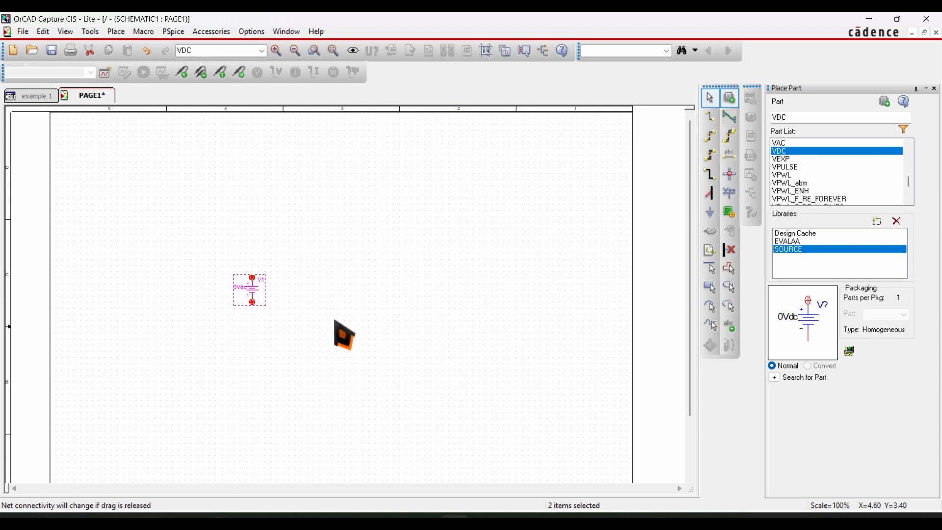
scroll(346, 335, "up", 1, "ctrl")
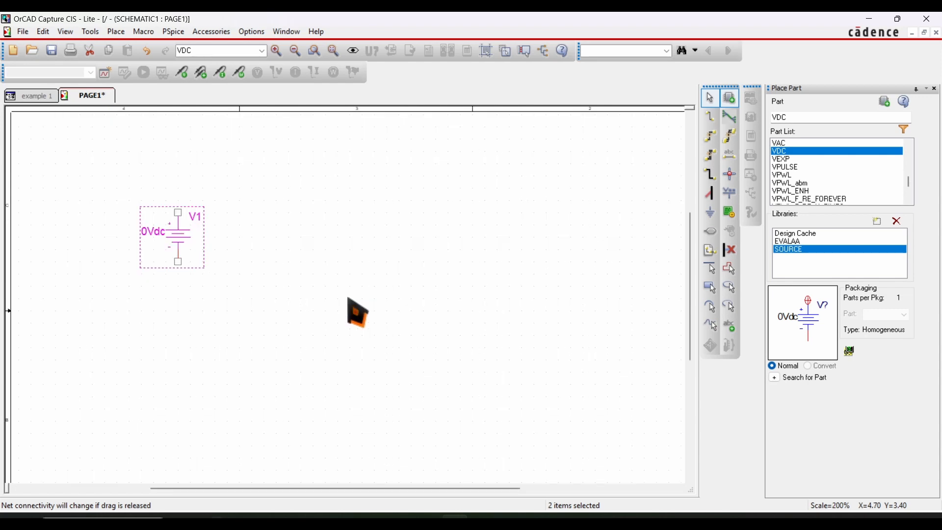
scroll(349, 300, "up", 1, "ctrl")
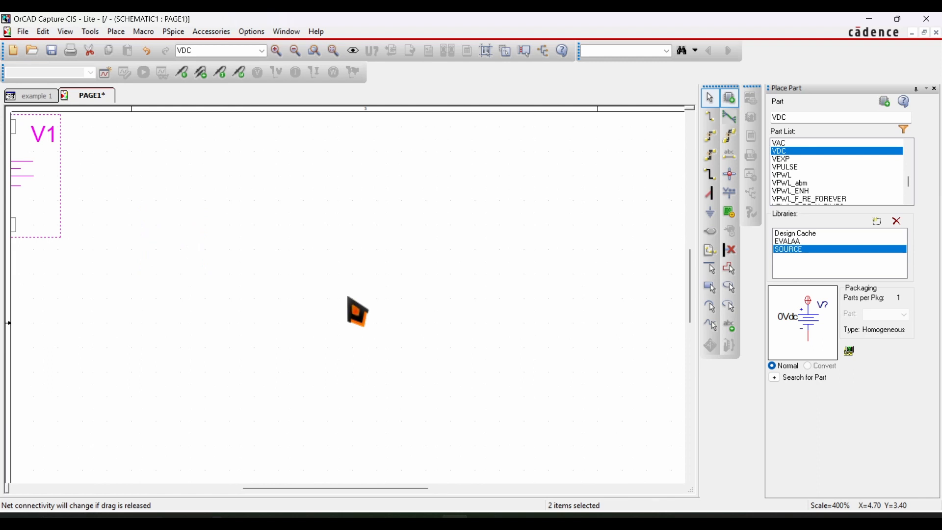
left_click_drag(344, 489, 272, 488)
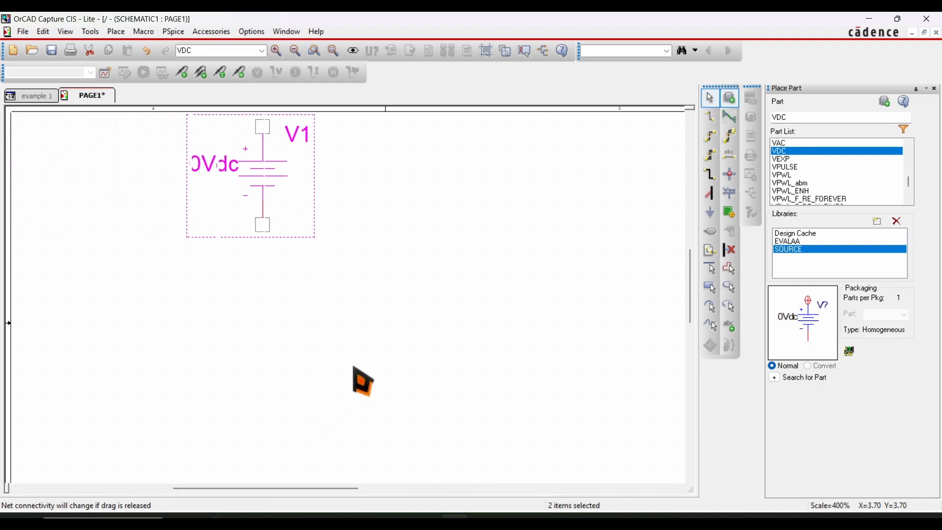
left_click_drag(694, 295, 695, 274)
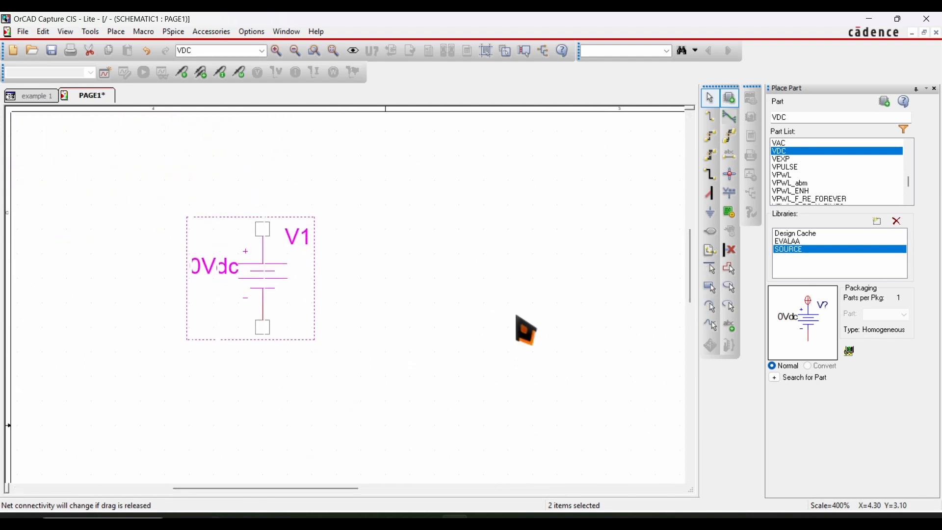
left_click(516, 315)
Look for a part beginning with "r" in the SOURCE library's part list
double_click(823, 115)
type("r")
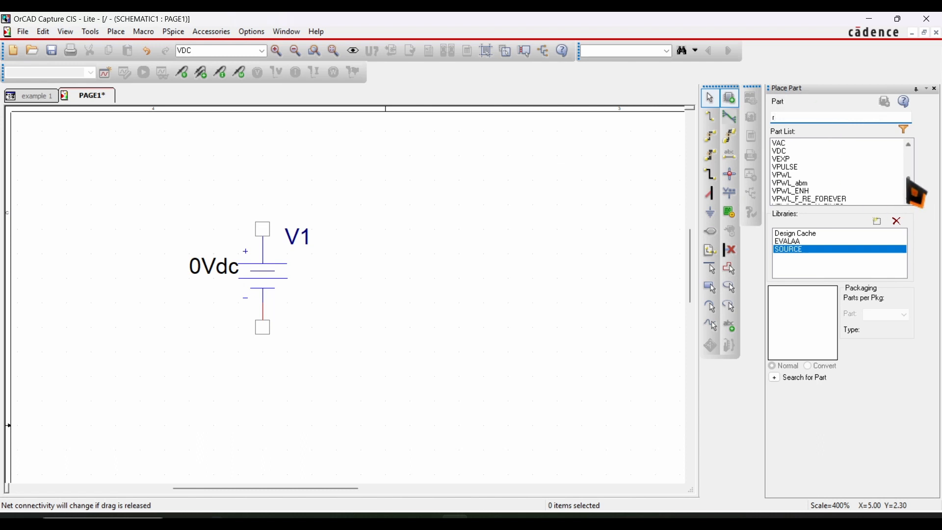
left_click(834, 151)
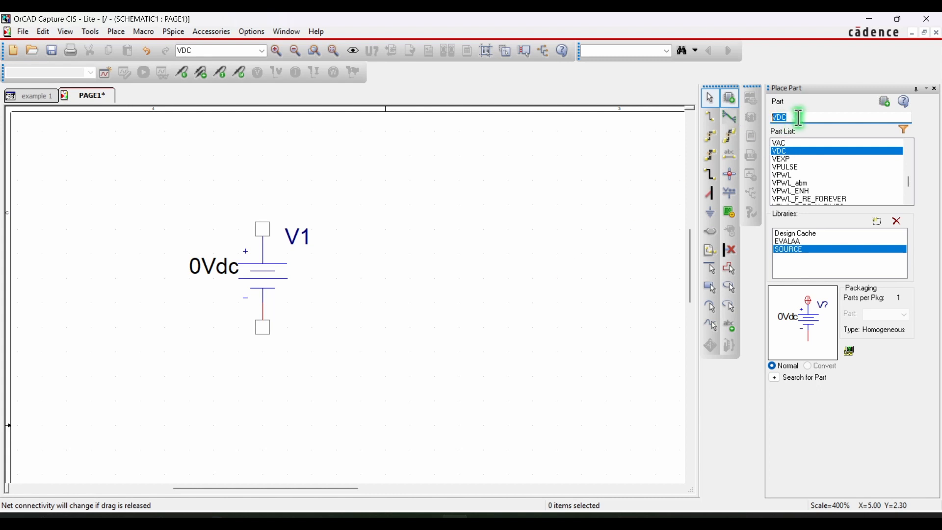
type("r")
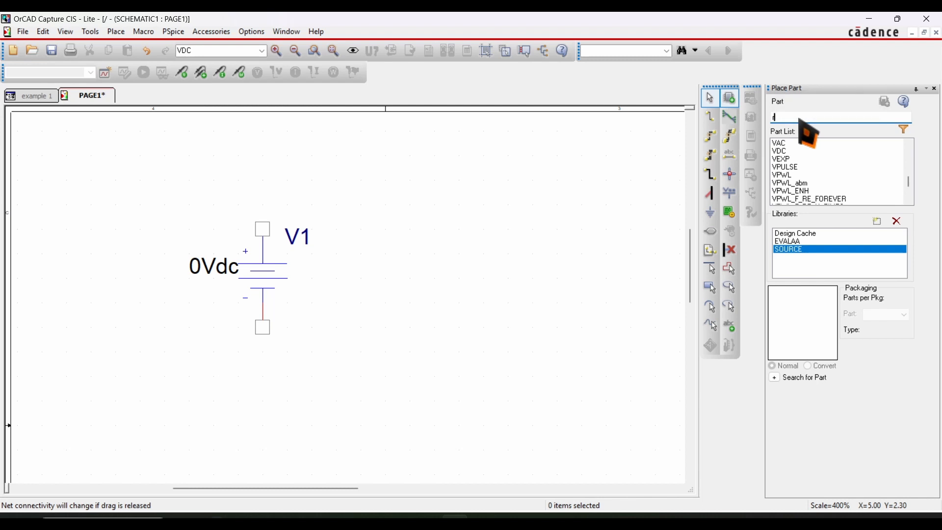
left_click(909, 196)
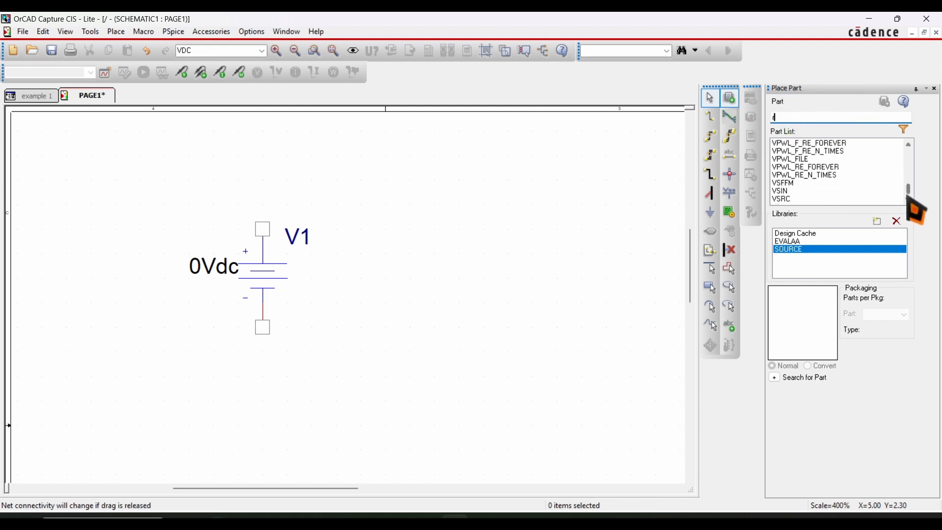
Place one horizontal RESISTOR from the EVALAA library on the page, above and to the right of V1
left_click(791, 241)
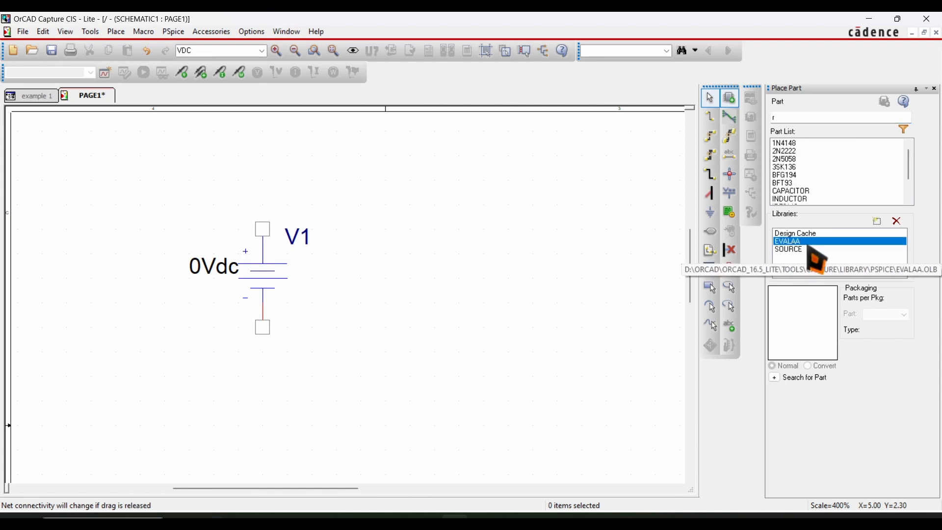
left_click_drag(789, 120, 765, 119)
type("r")
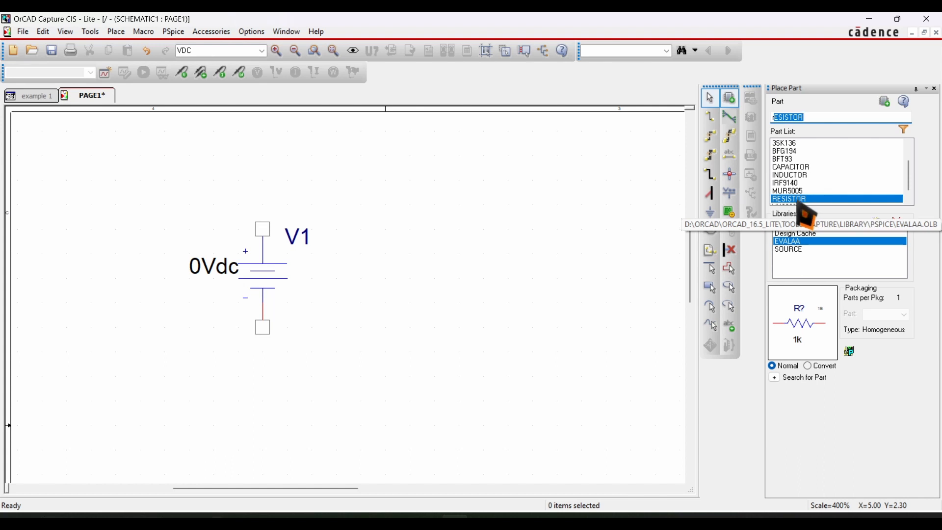
key("Return")
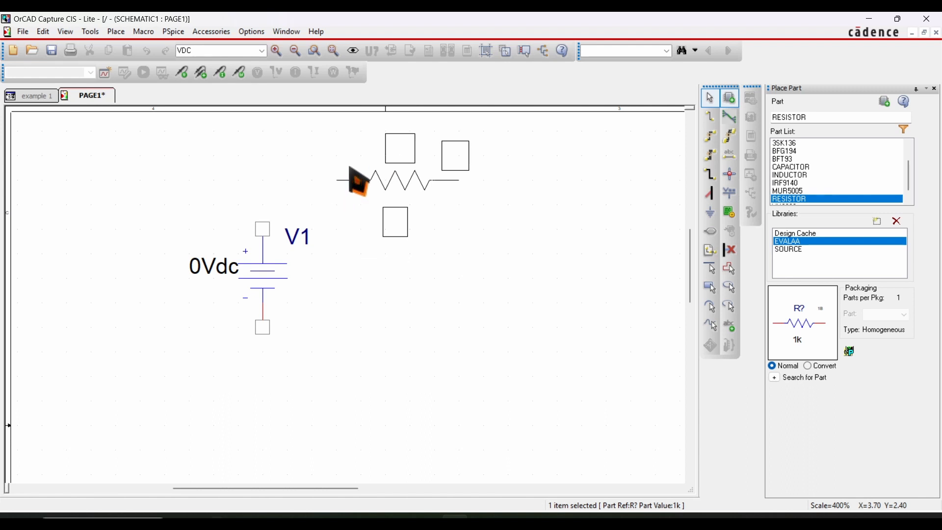
left_click(357, 180)
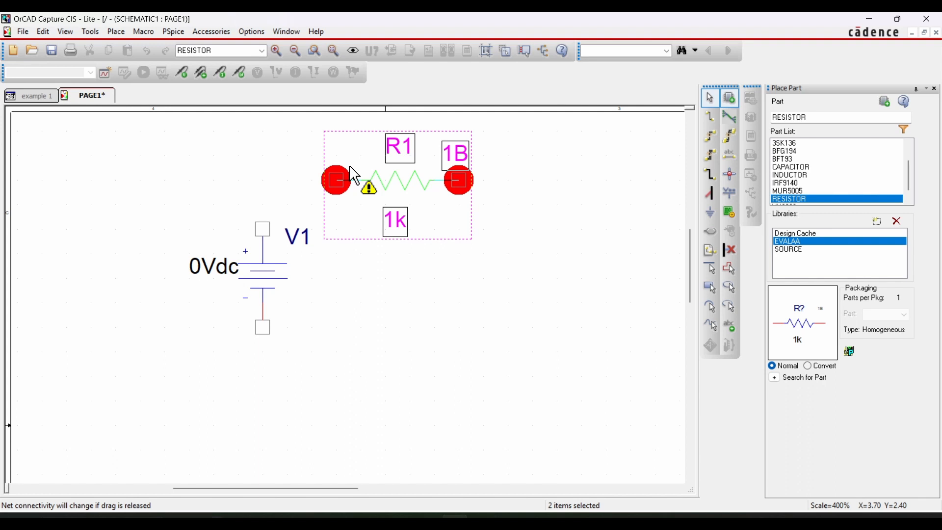
left_click_drag(350, 166, 350, 167)
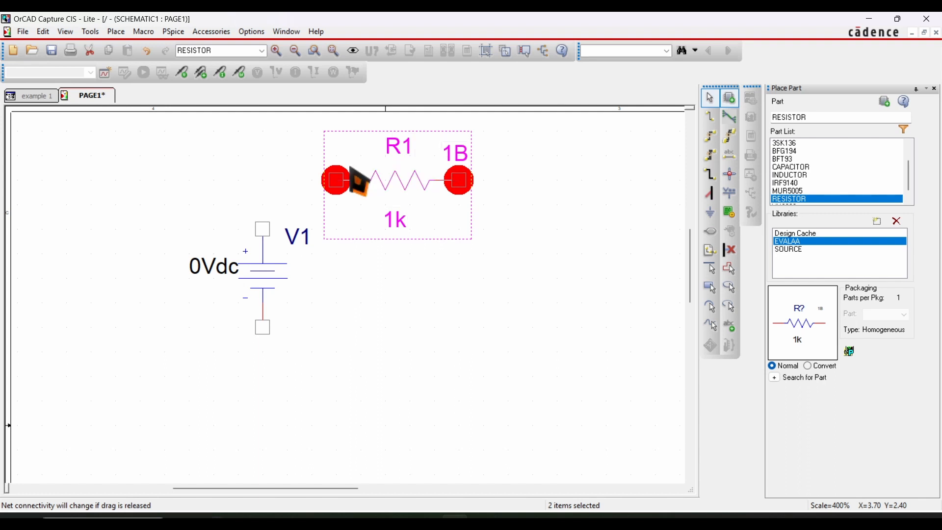
key("Escape")
Place a second EVALAA RESISTOR, rotate it vertical and position it below and to the right of R1, level with V1
left_click(832, 117)
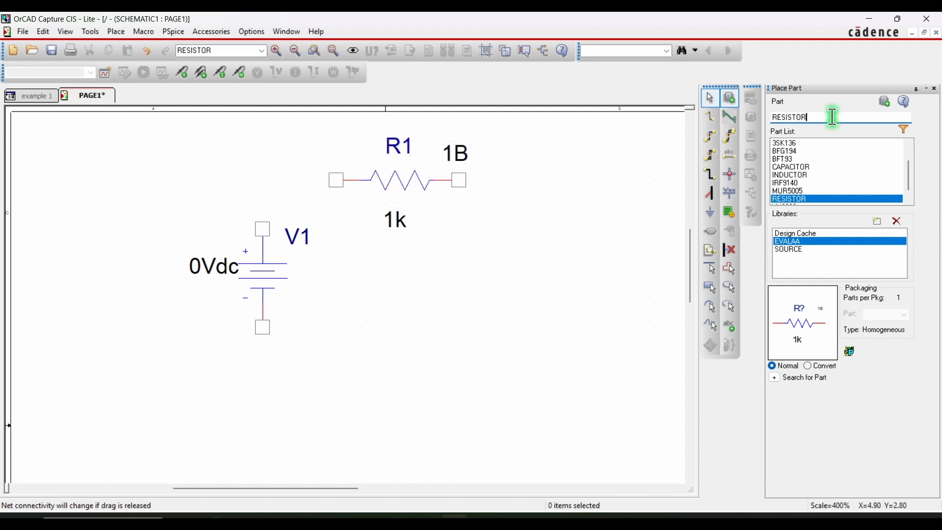
left_click_drag(832, 116, 752, 116)
type("r")
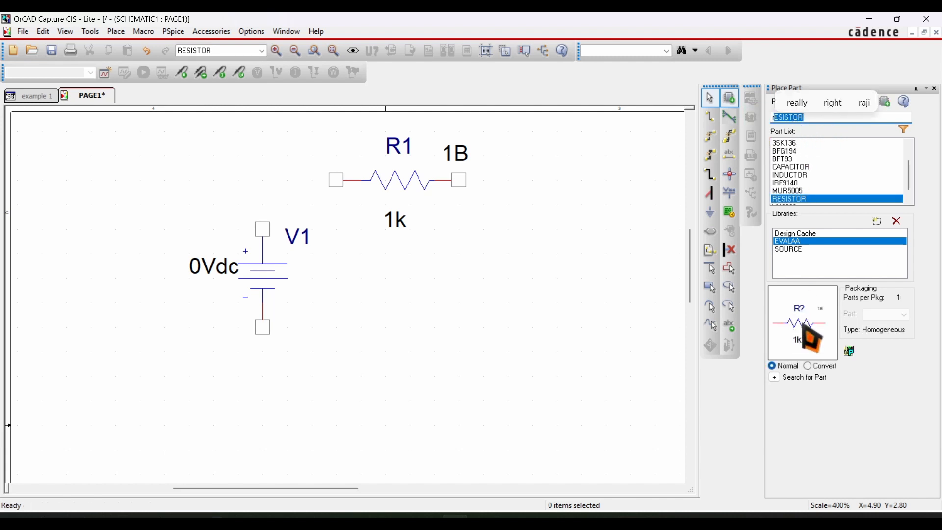
key("Return")
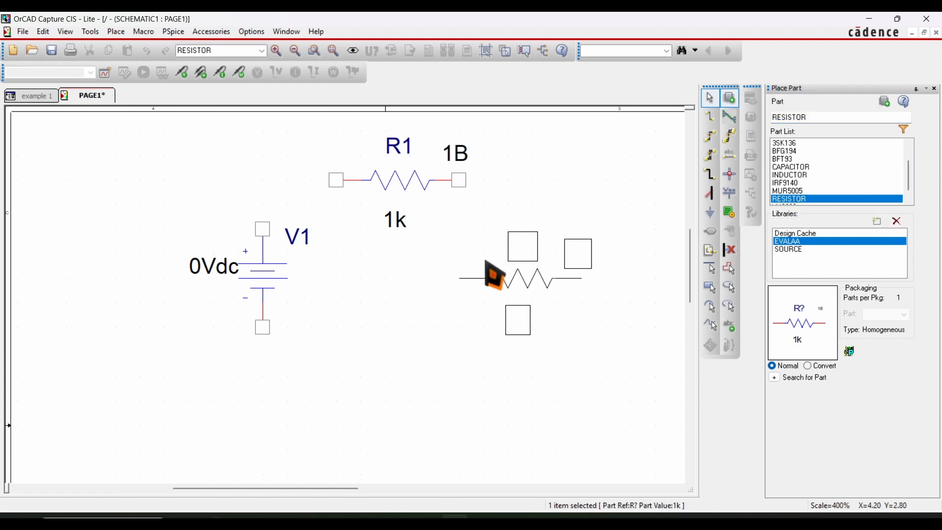
left_click(491, 274)
key("Escape")
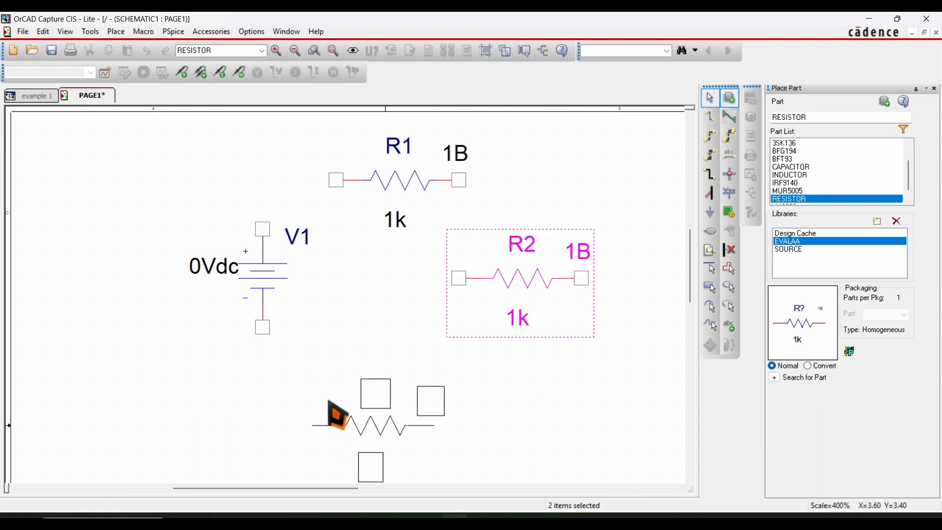
key("Escape")
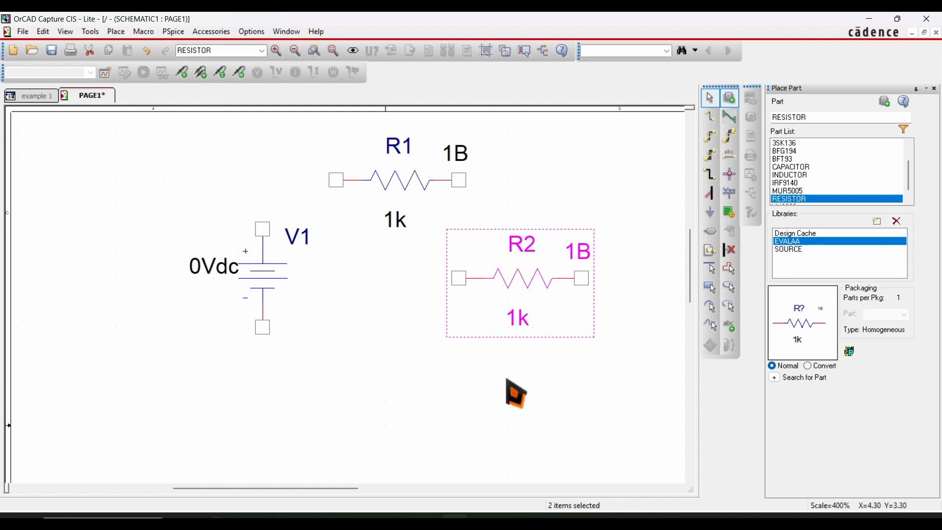
key("r")
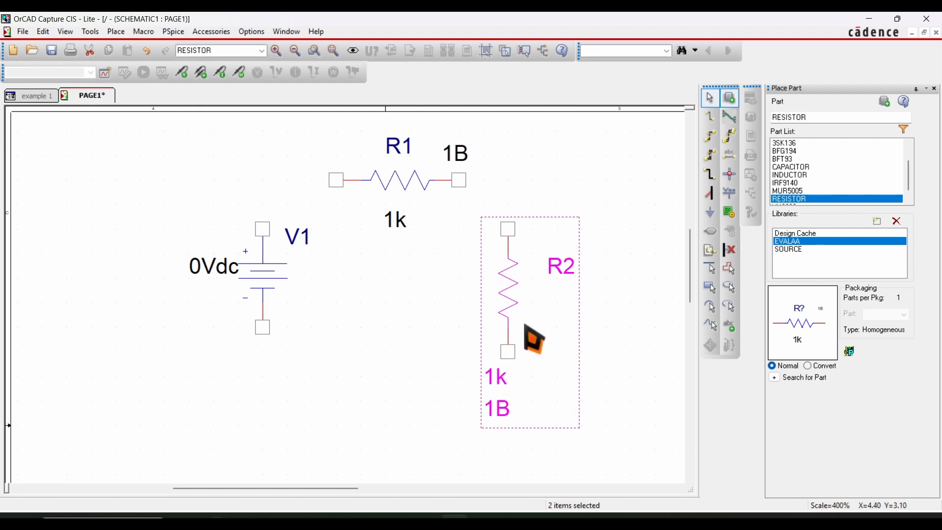
left_click_drag(521, 287, 537, 267)
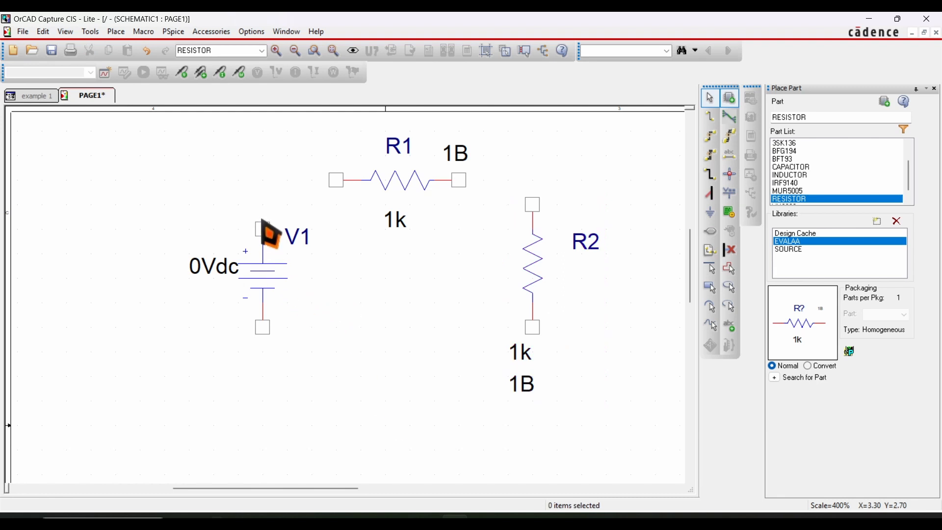
Wire V1, R1 and R2 into one closed series loop and move R2's 1k label beside the resistor, under its name
left_click(712, 119)
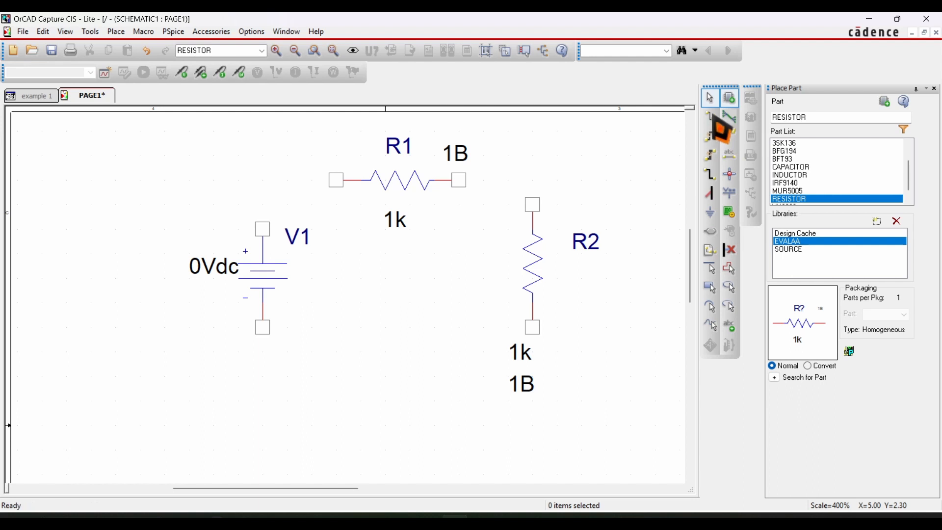
left_click(263, 226)
left_click(263, 180)
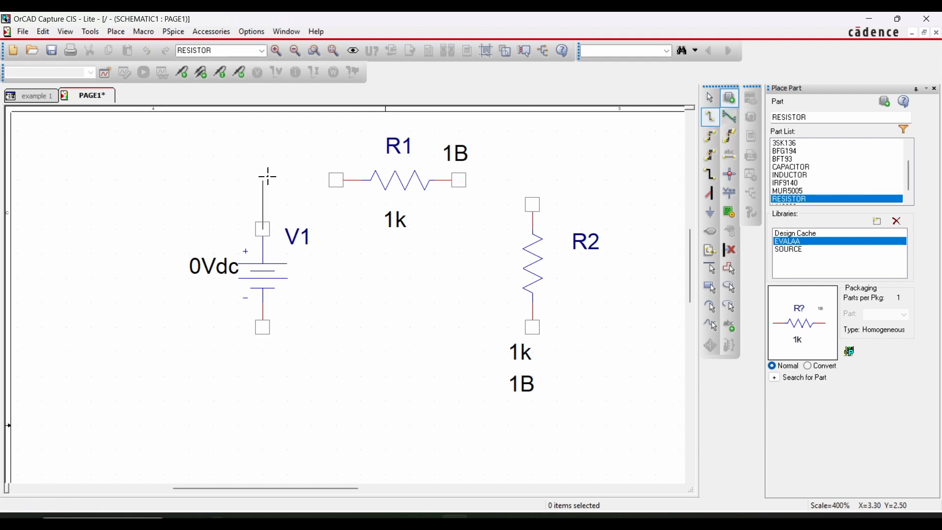
left_click(336, 180)
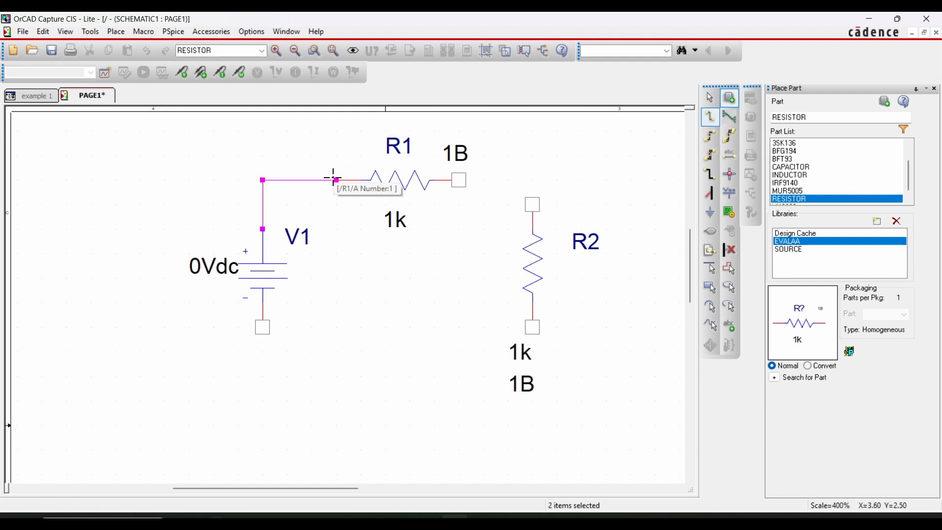
left_click(458, 180)
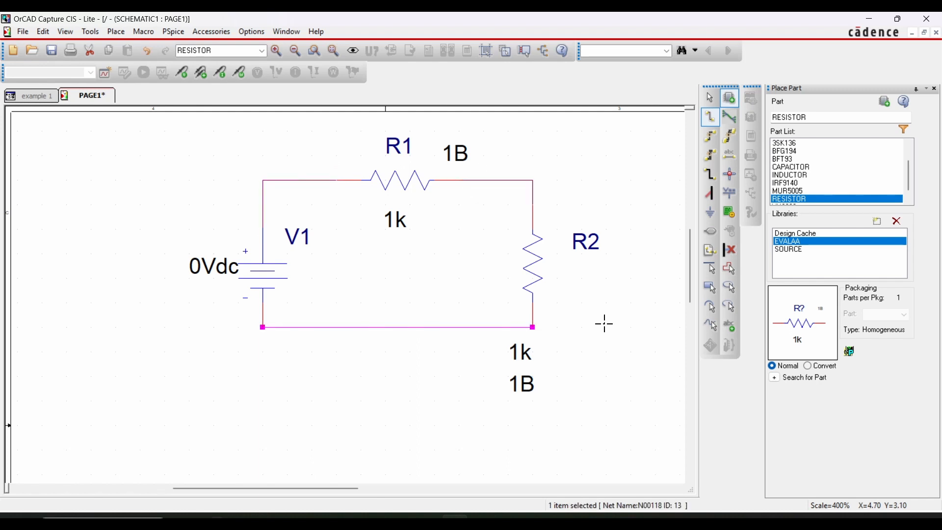
key("Escape")
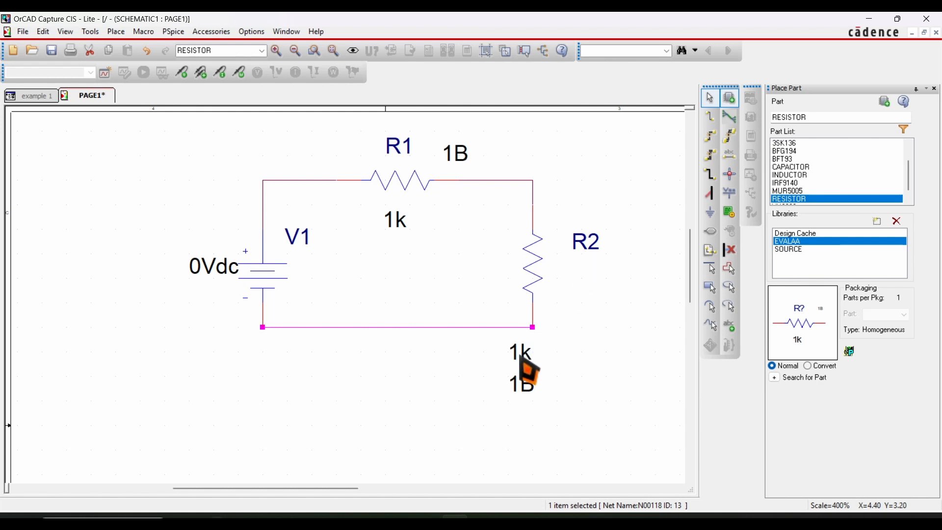
left_click_drag(522, 360, 575, 271)
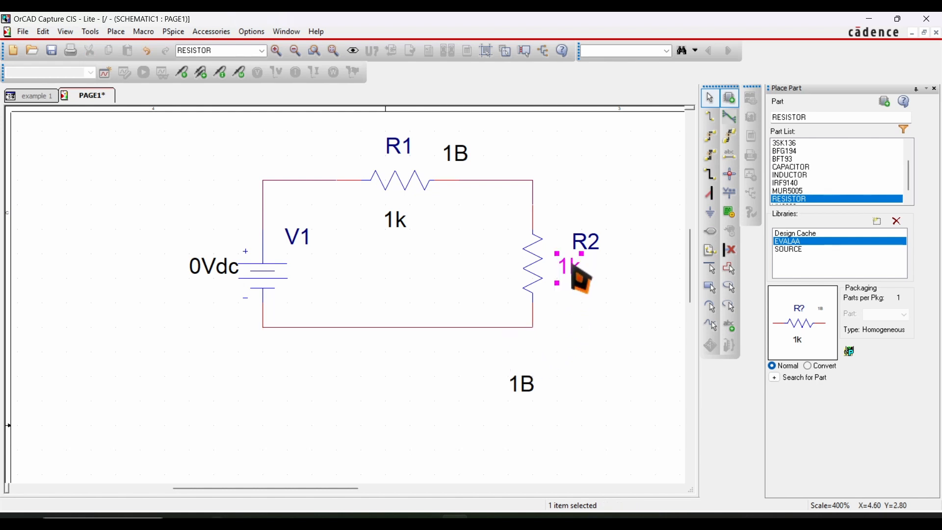
left_click(397, 223)
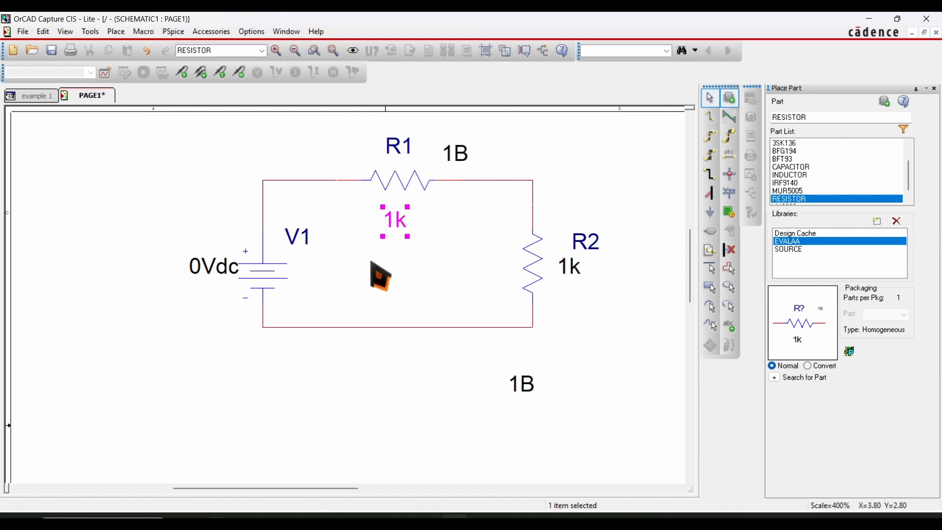
Set the DC value of source V1 to 9Vdc
left_click(198, 276)
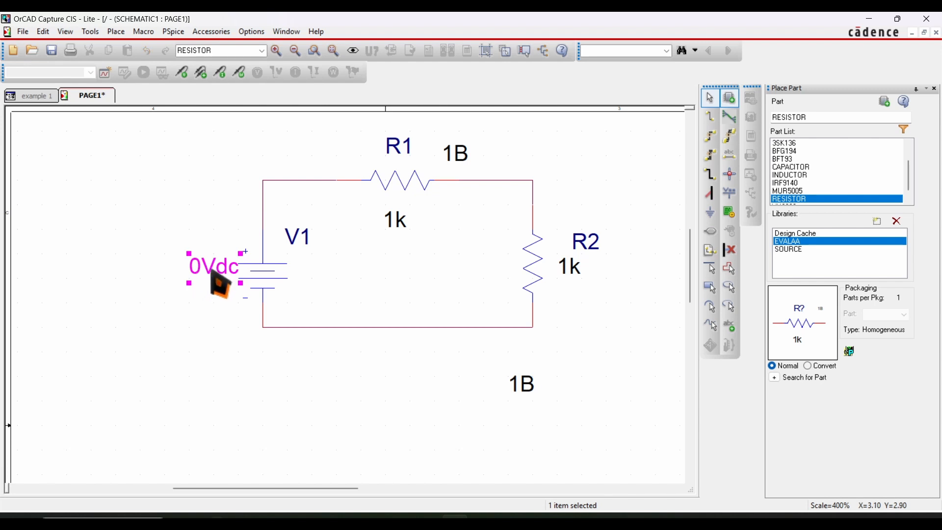
double_click(216, 281)
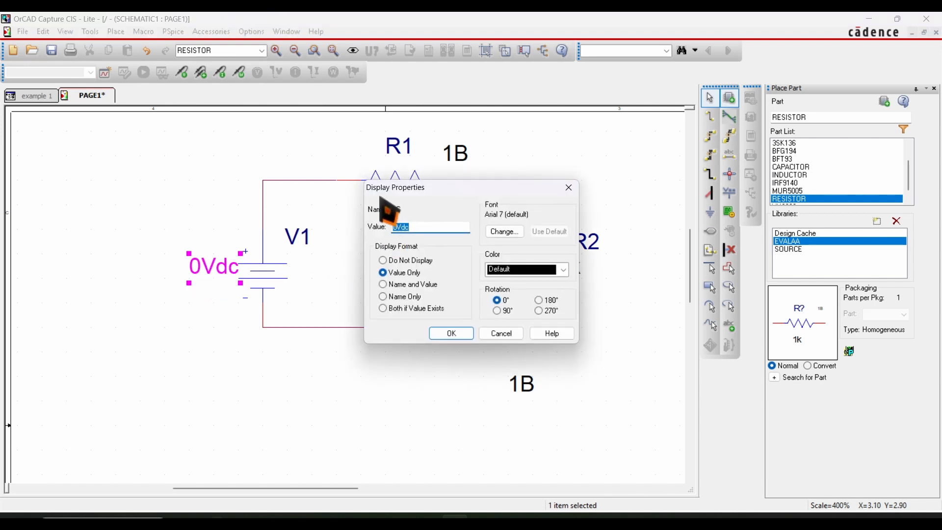
left_click(397, 227)
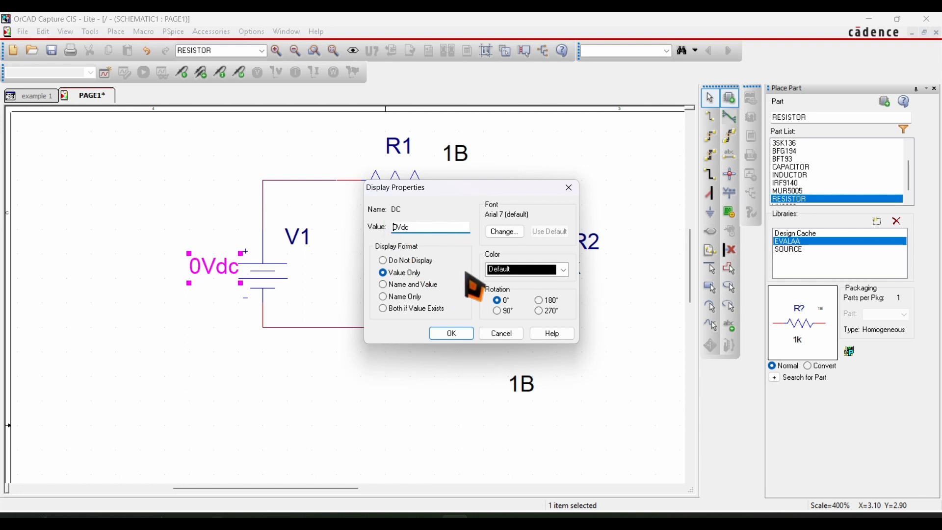
type("5")
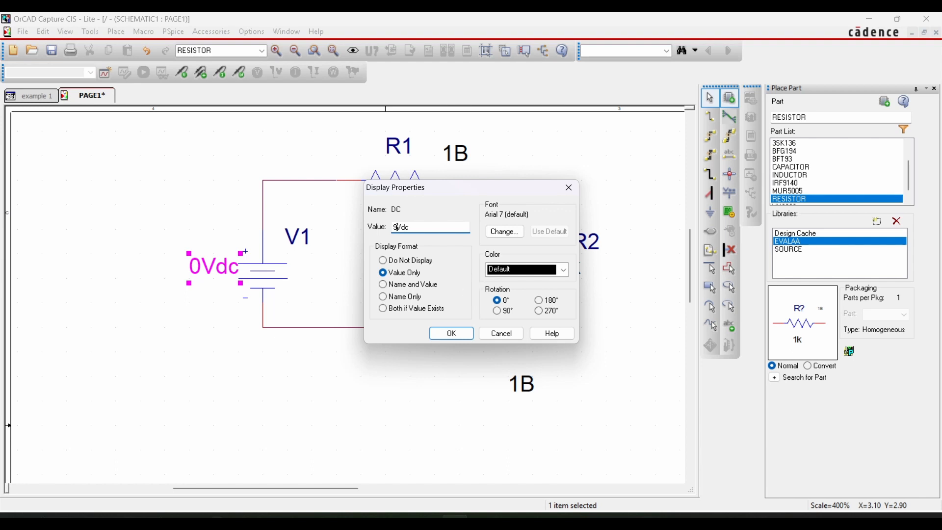
left_click(451, 334)
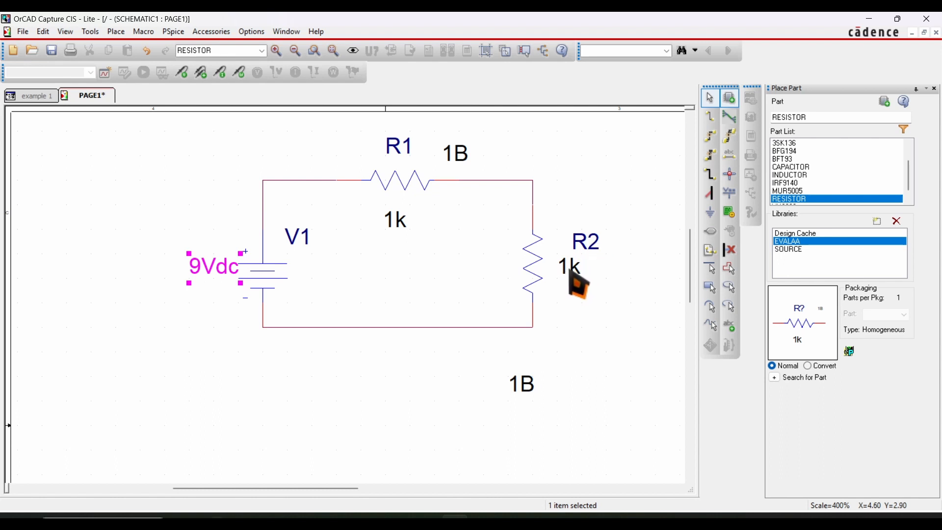
Set the resistance value of R2 to 2k and deselect it
left_click(572, 268)
double_click(574, 275)
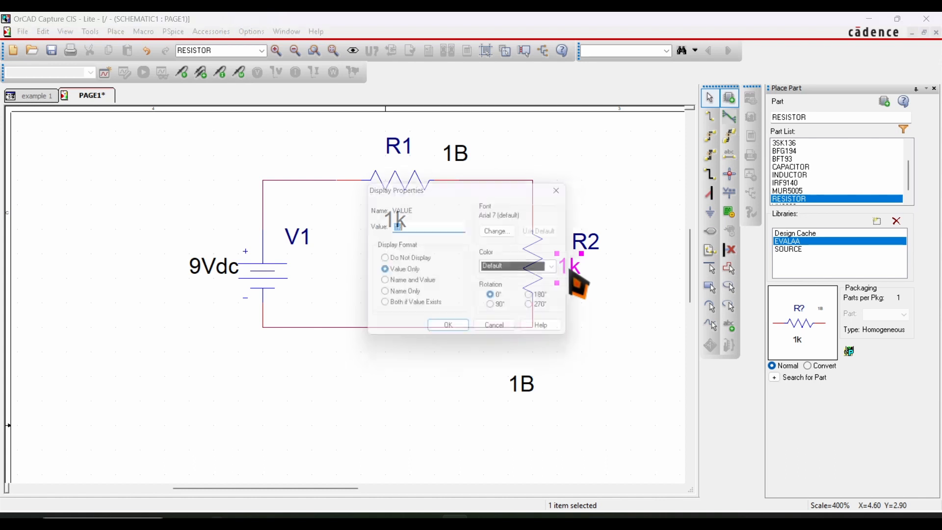
left_click(395, 230)
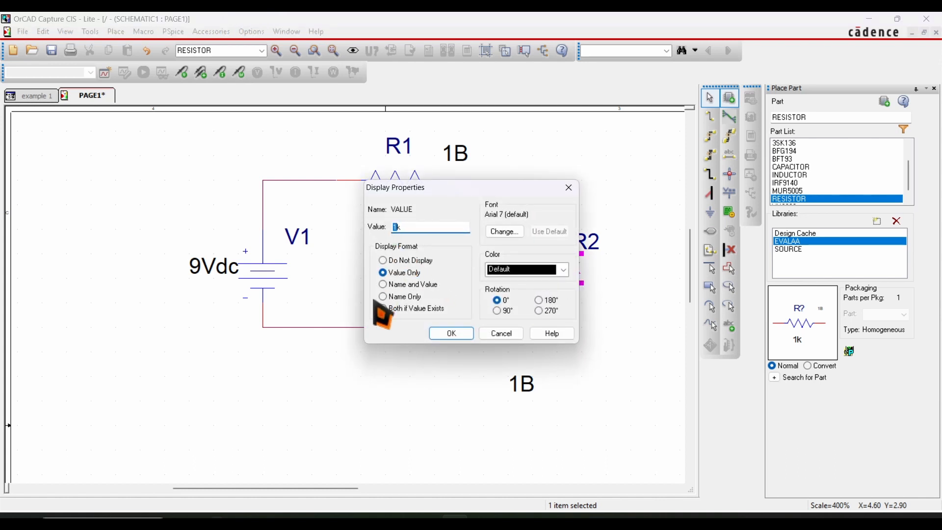
type("2")
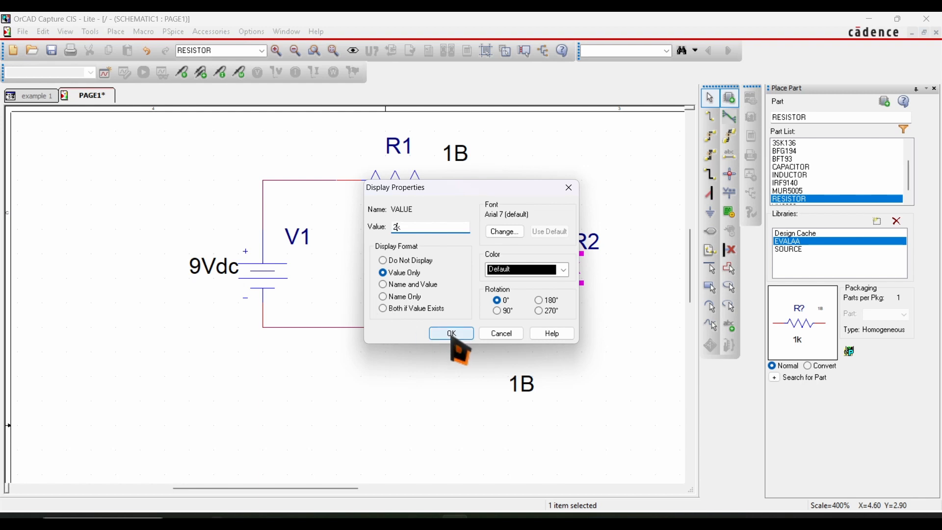
left_click(452, 334)
left_click(641, 361)
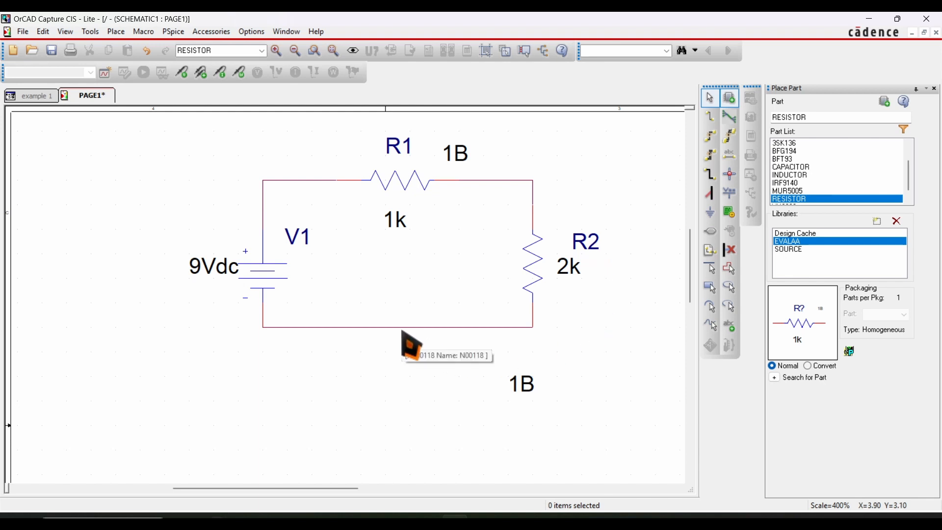
Place a 0 ground part just below the middle of the circuit's bottom wire
type("0")
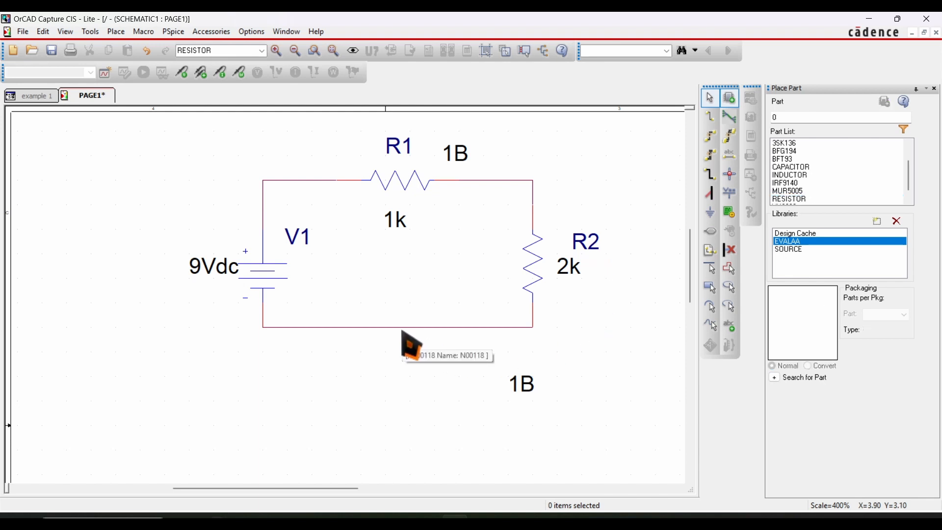
left_click(222, 50)
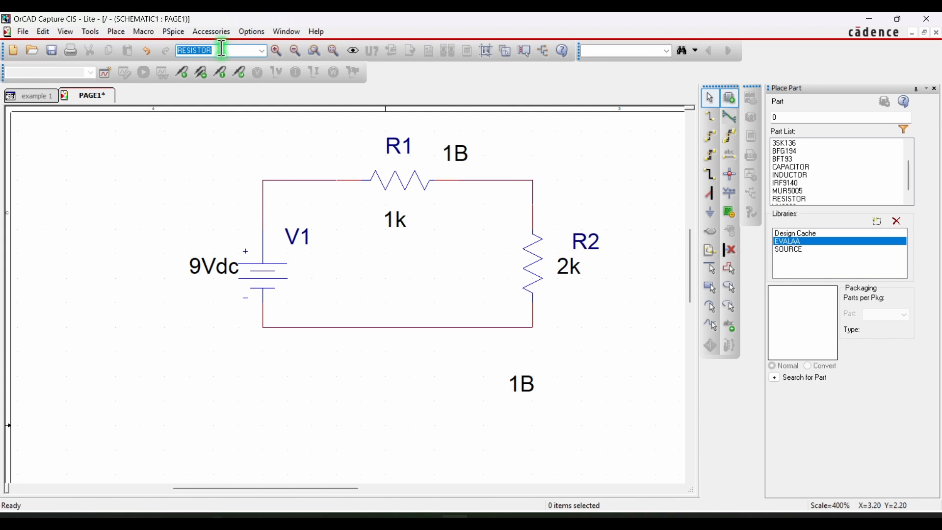
type("0")
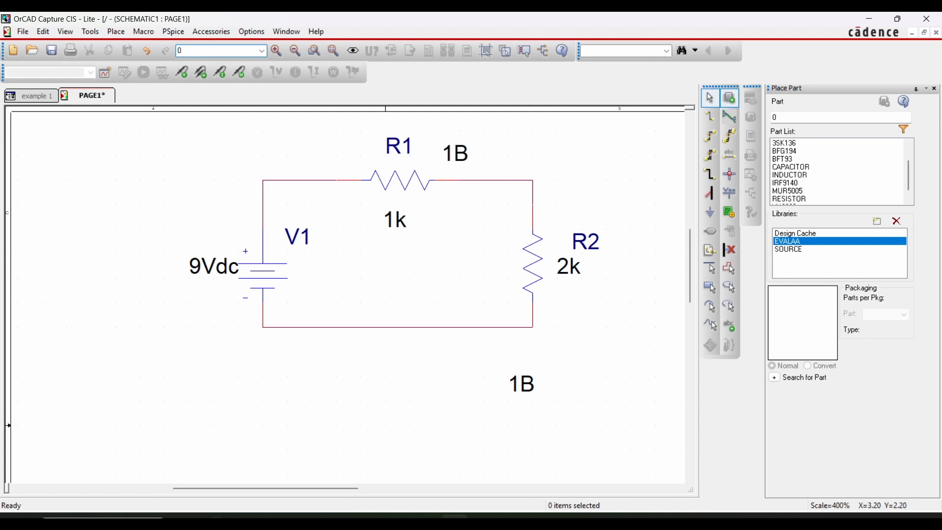
key("Return")
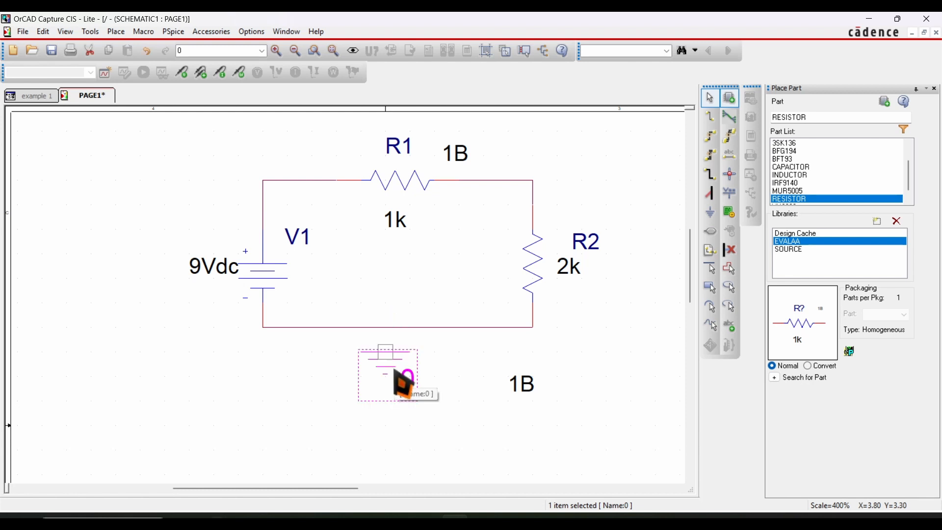
left_click(397, 374)
key("Escape")
Wire the 0 ground symbol up to the circuit's bottom wire, forming a junction there
left_click(711, 118)
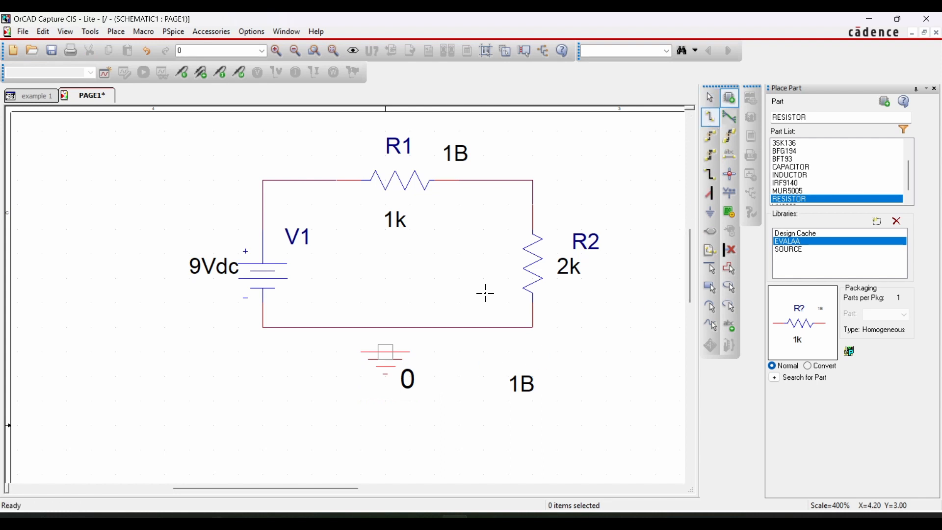
left_click(385, 352)
left_click(385, 327)
key("Escape")
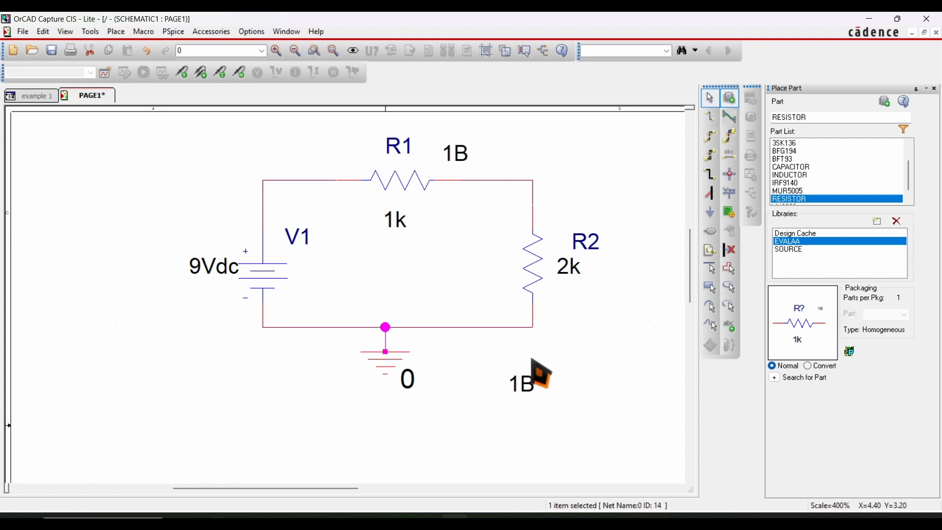
Create a new simulation profile named newprofile1 that inherits from none
left_click(105, 73)
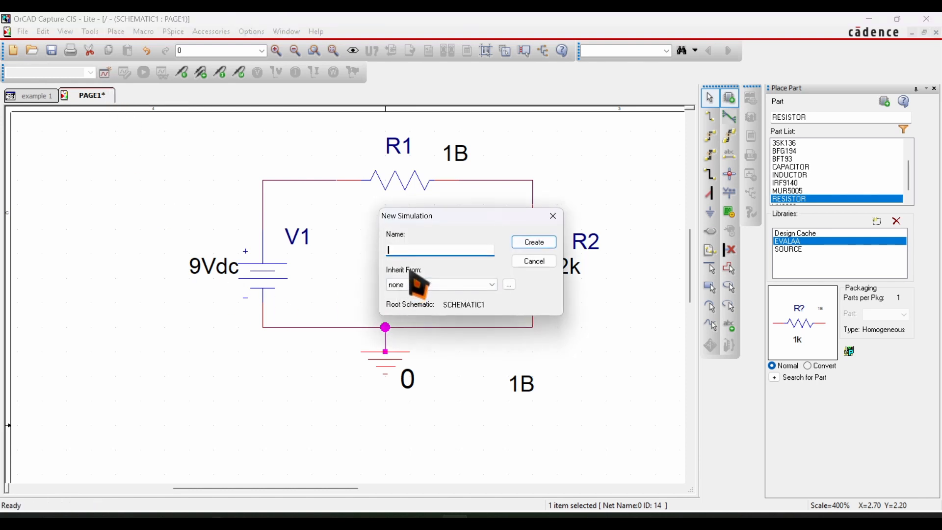
type("newprofile")
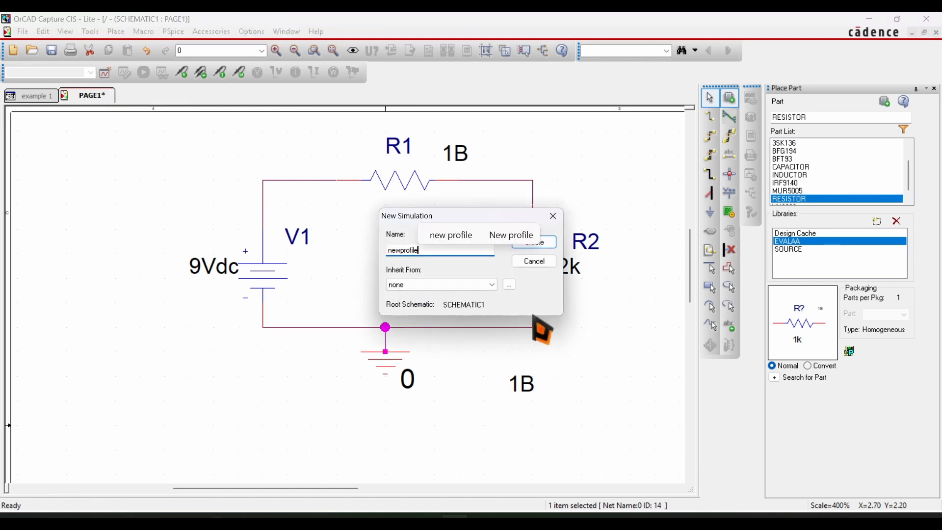
type("1")
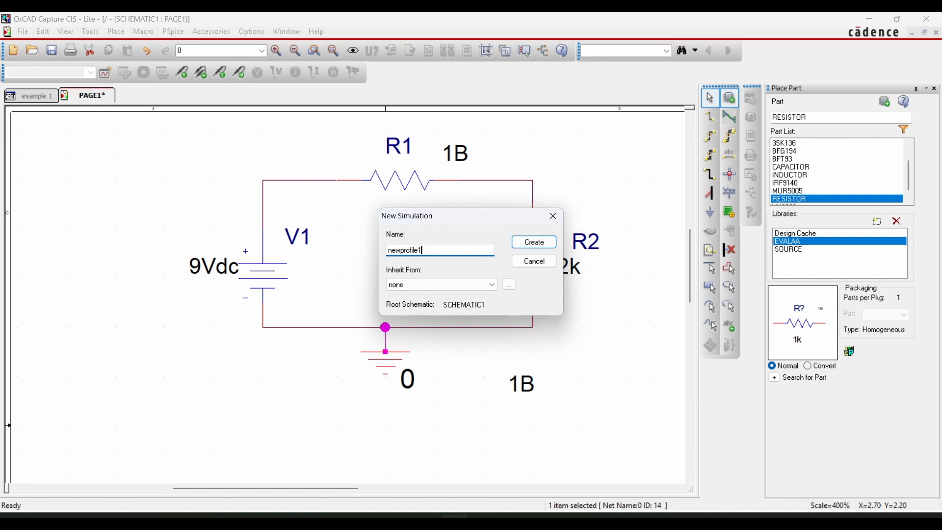
left_click(545, 243)
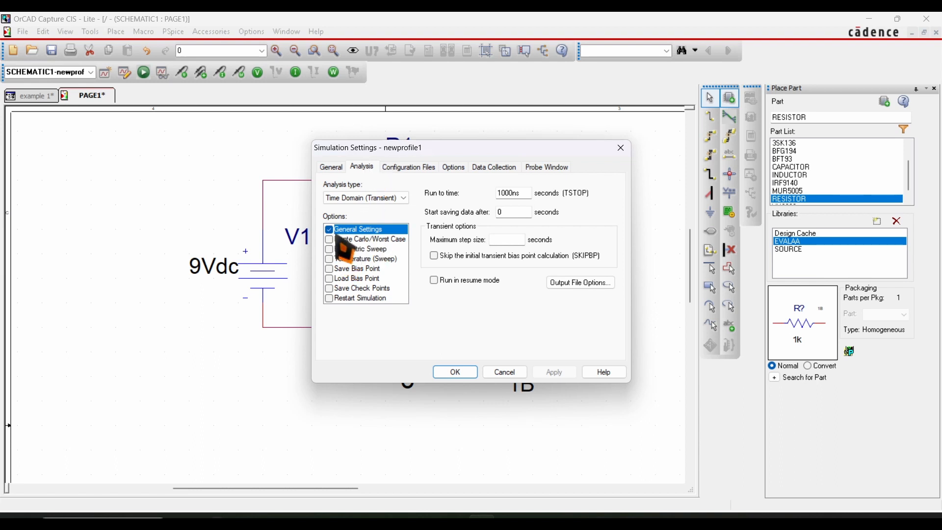
Set the transient analysis run time of newprofile1 to 100ns and apply the simulation settings
left_click(503, 197)
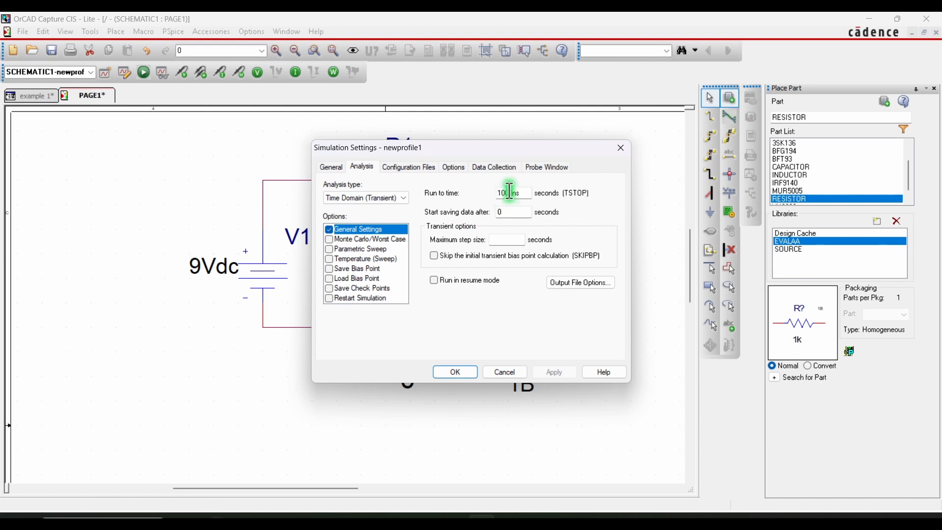
left_click(510, 193)
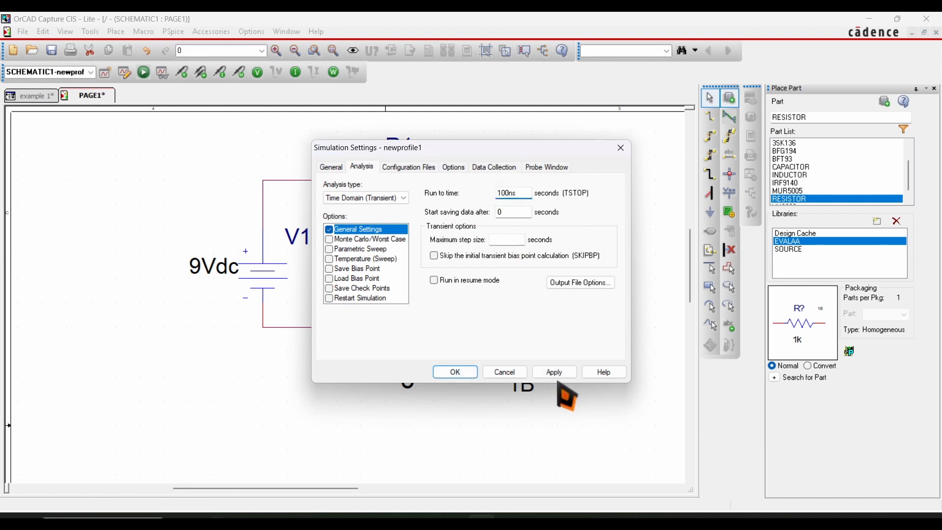
key("BackSpace")
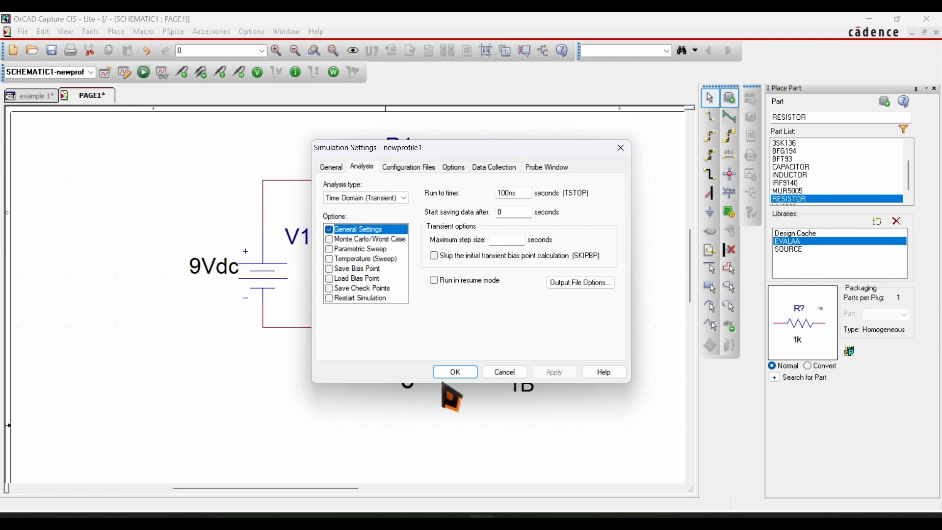
left_click(457, 372)
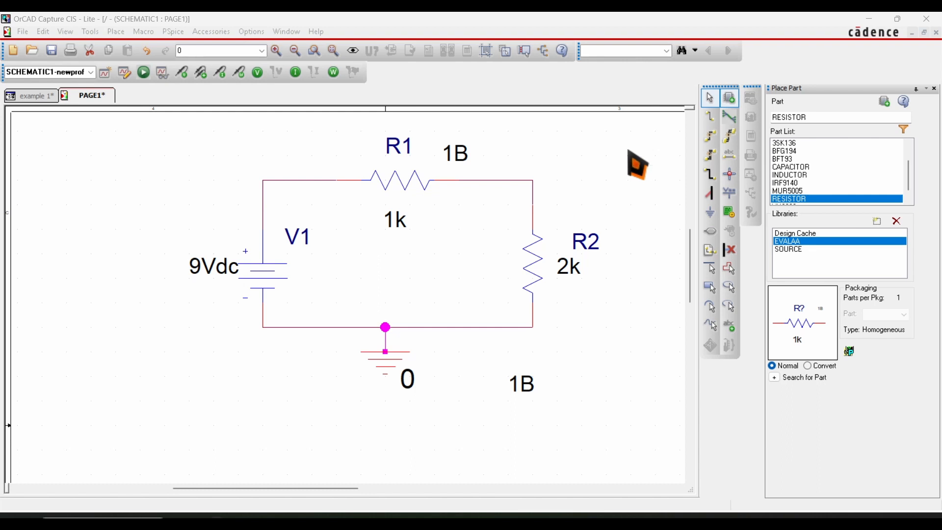
Run the PSpice simulation for newprofile1, agreeing to clear the undo/redo history
left_click(143, 74)
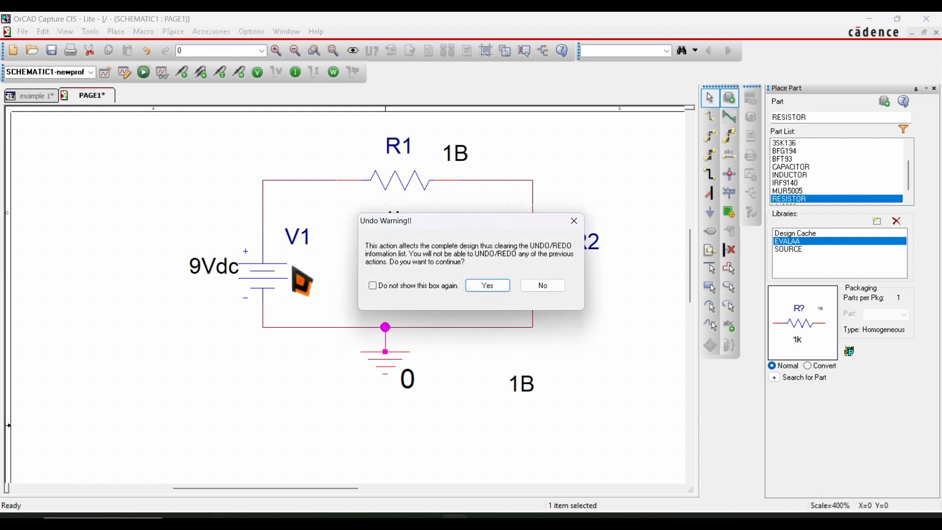
left_click(491, 289)
mouse_move(483, 519)
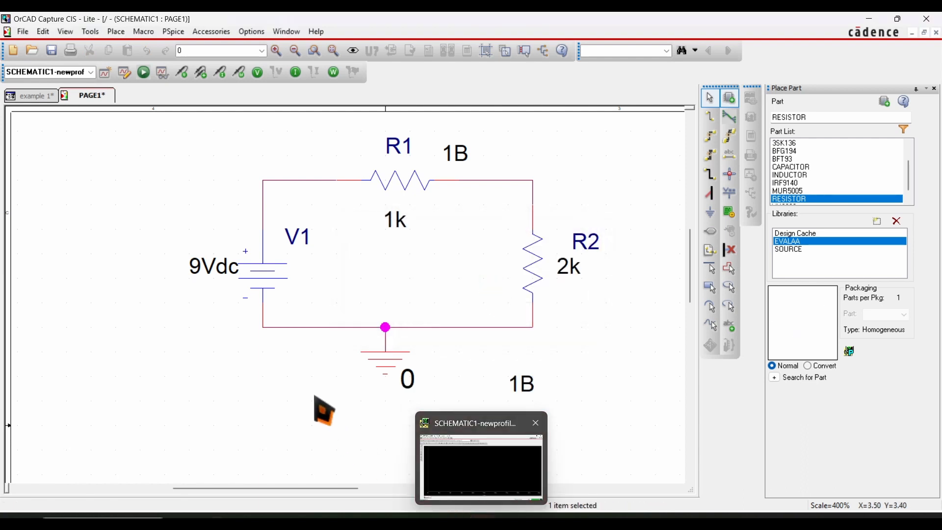
Display the bias voltages on the schematic and move the R1–R2 node's voltage label outside the loop's upper-right corner
left_click(257, 72)
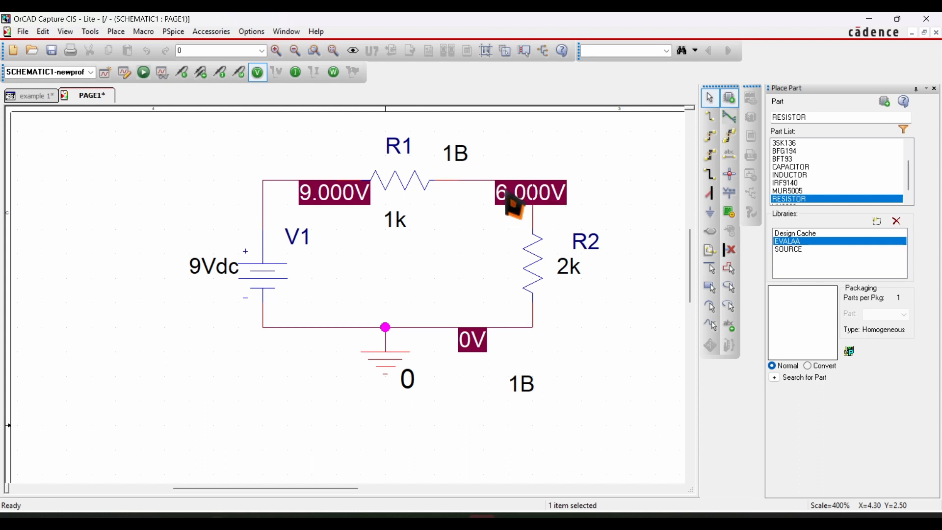
left_click_drag(510, 199, 584, 175)
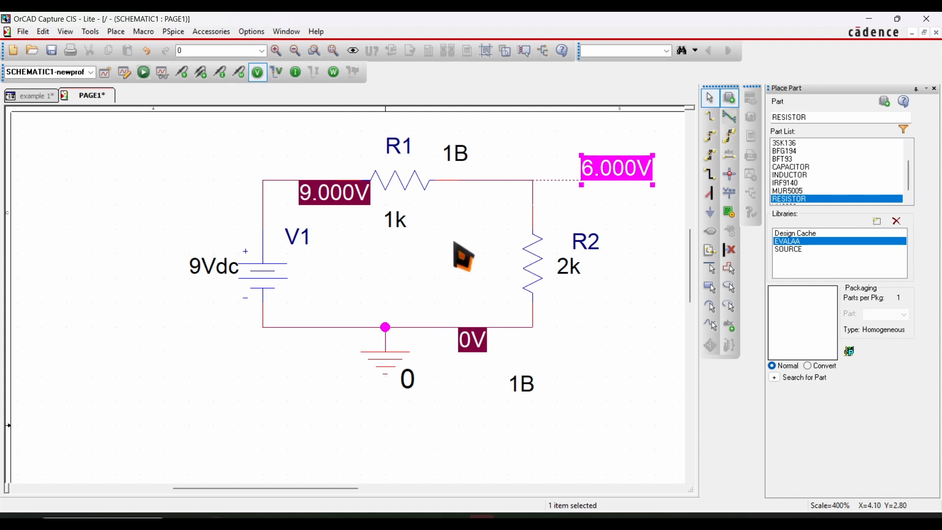
Display the bias currents and move the labels clear: V1's below the bottom wire, R2's farther right, R1's below its 1k value
left_click(297, 74)
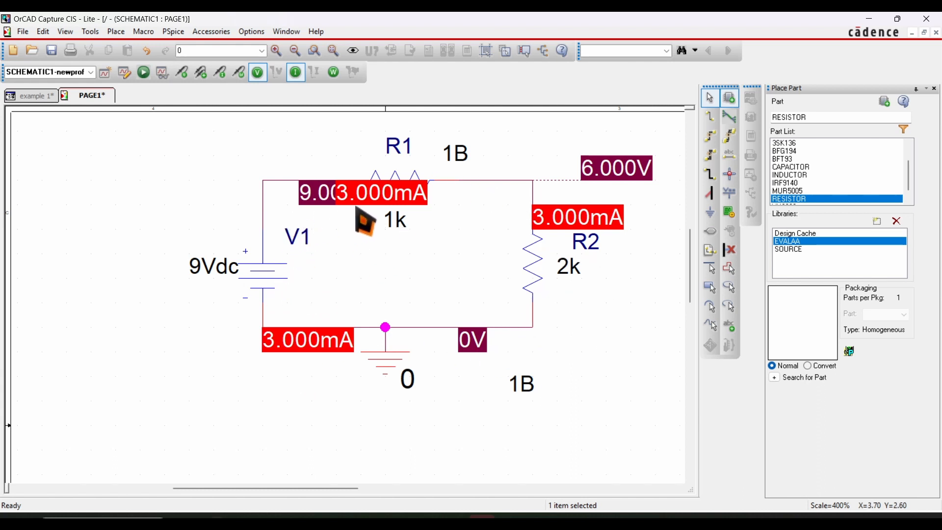
left_click(316, 347)
left_click_drag(316, 347, 304, 373)
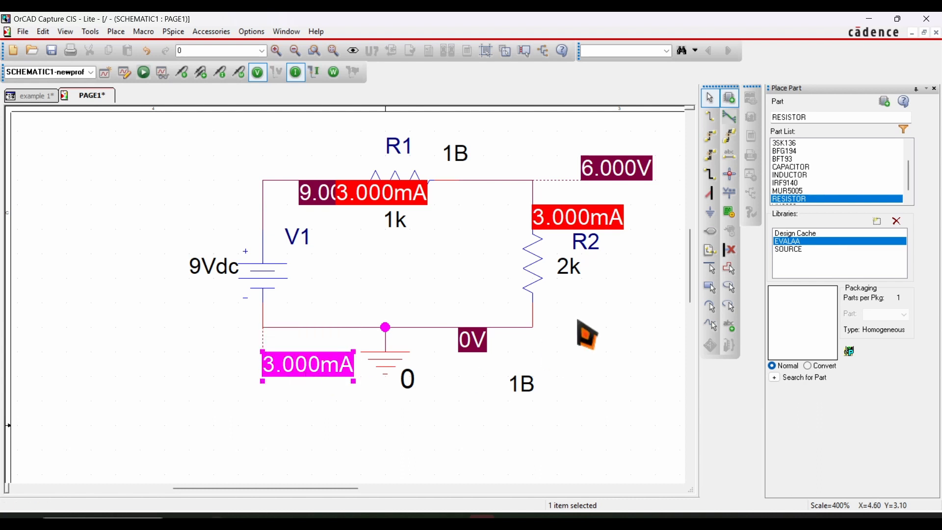
left_click_drag(569, 228, 617, 221)
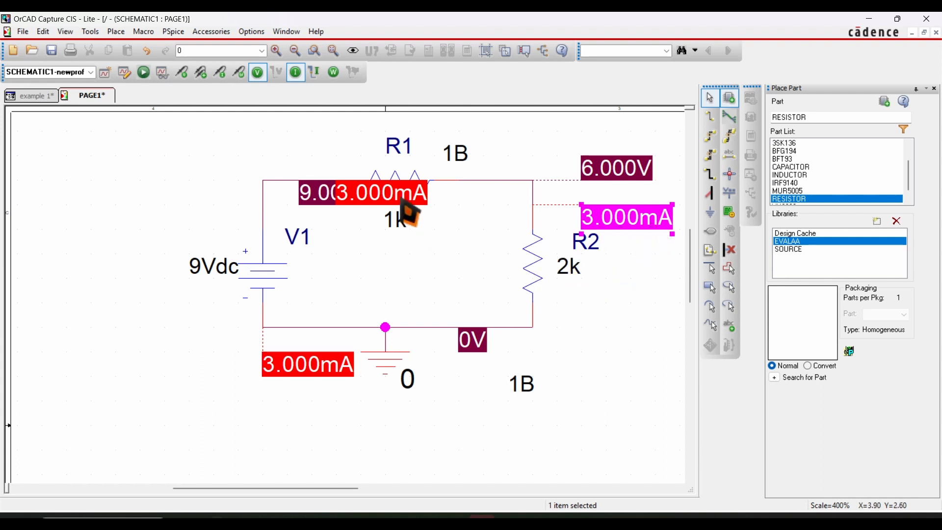
left_click_drag(399, 204, 428, 262)
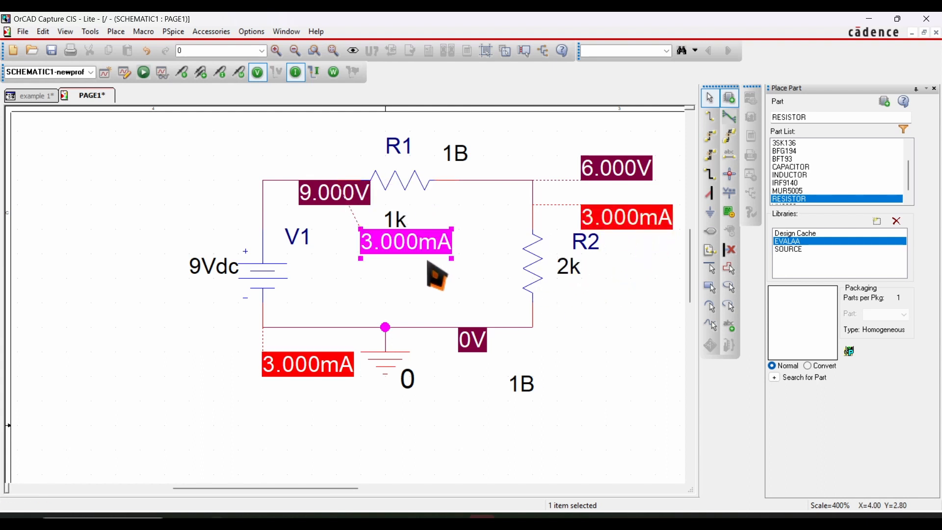